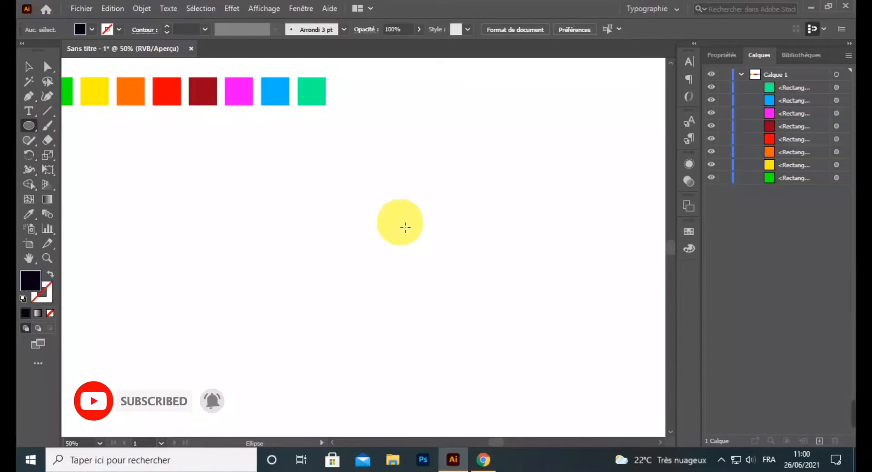
# - Draw a circle about 383 px in diameter with a dark outline and no fill, and shift it slightly up and right
pyautogui.moveTo(396, 211); pyautogui.dragTo(263, 337)
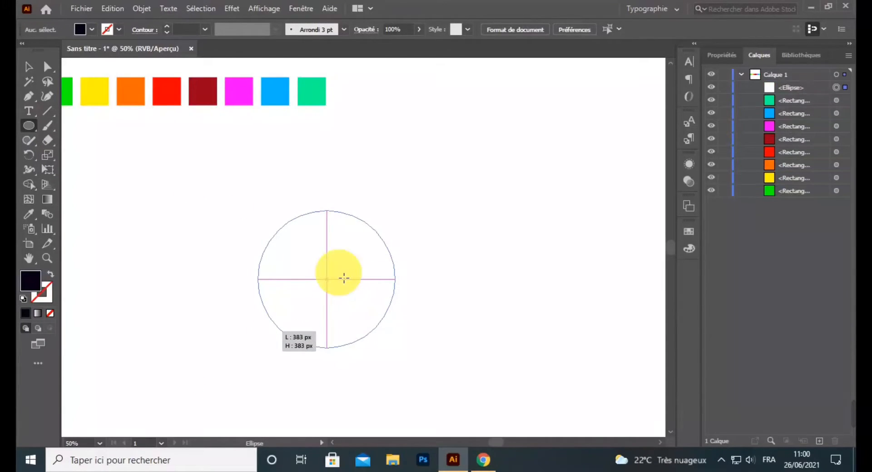
pyautogui.click(50, 274)
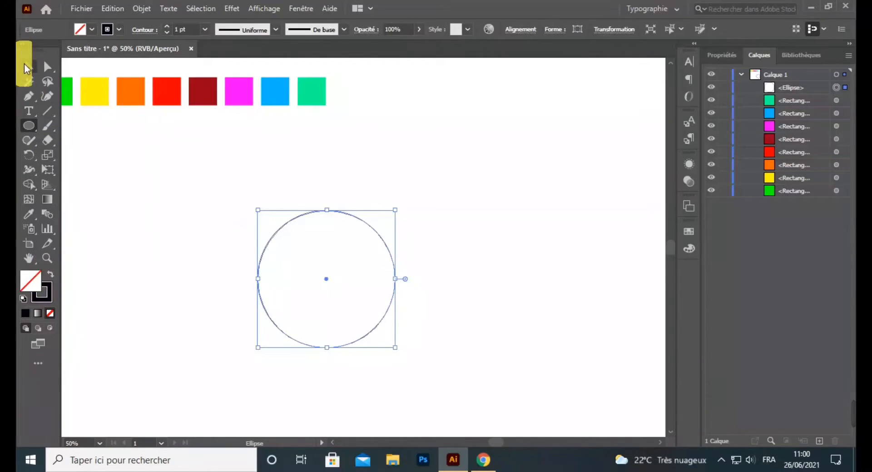
pyautogui.click(25, 66)
pyautogui.click(365, 229)
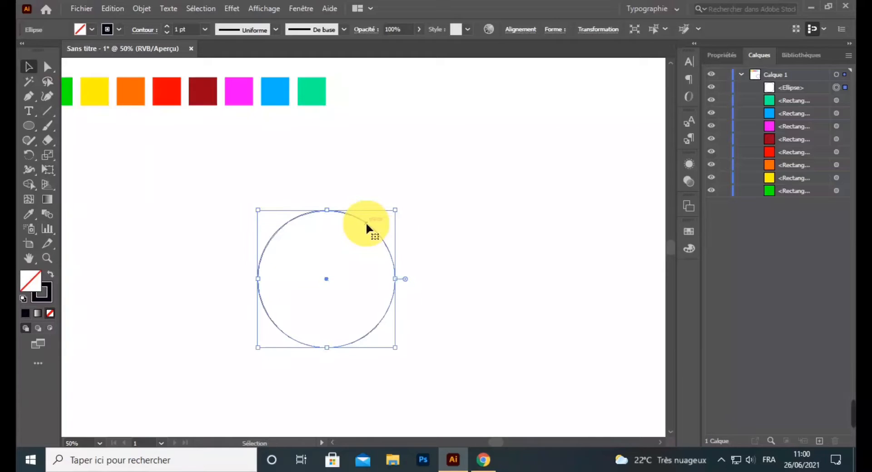
pyautogui.click(388, 214)
pyautogui.click(370, 228)
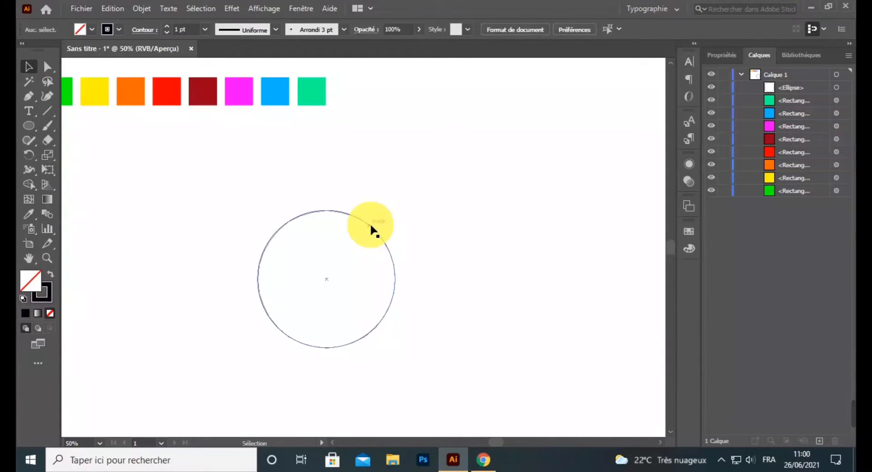
pyautogui.moveTo(375, 238); pyautogui.dragTo(392, 219)
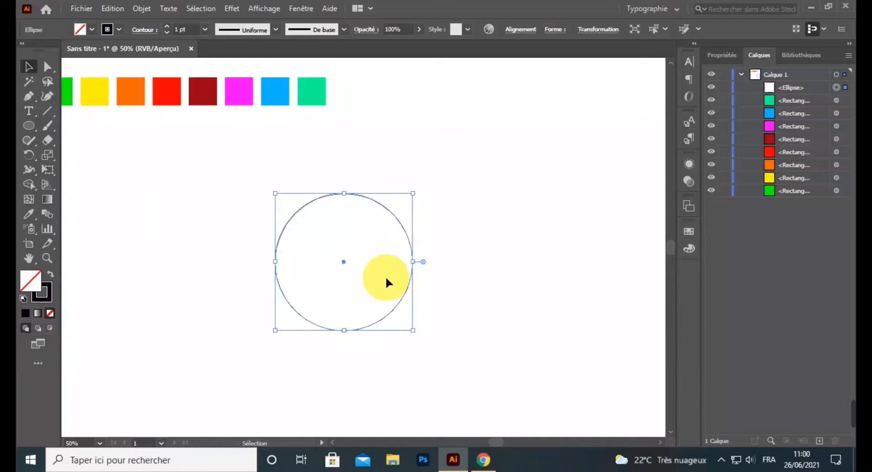
# - Duplicate the circle twice and adjust the positions so all three circles overlap: one above, one at lower left, one at right
pyautogui.moveTo(292, 221); pyautogui.dragTo(262, 255)
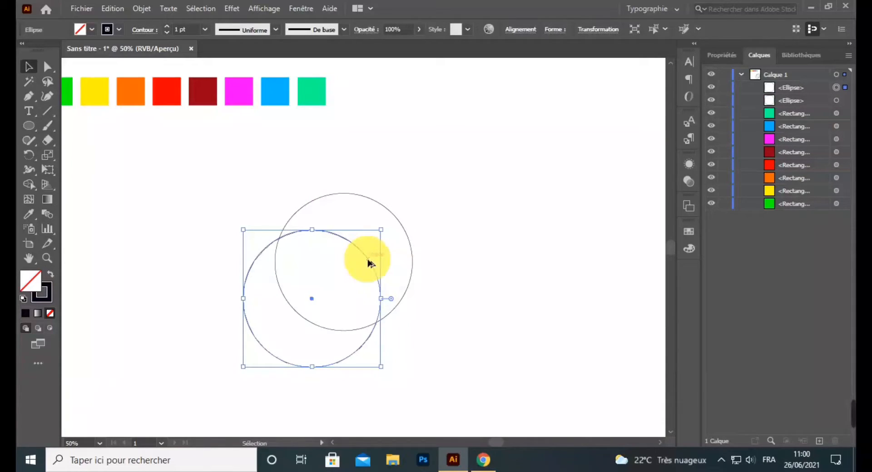
pyautogui.moveTo(368, 259); pyautogui.dragTo(470, 248)
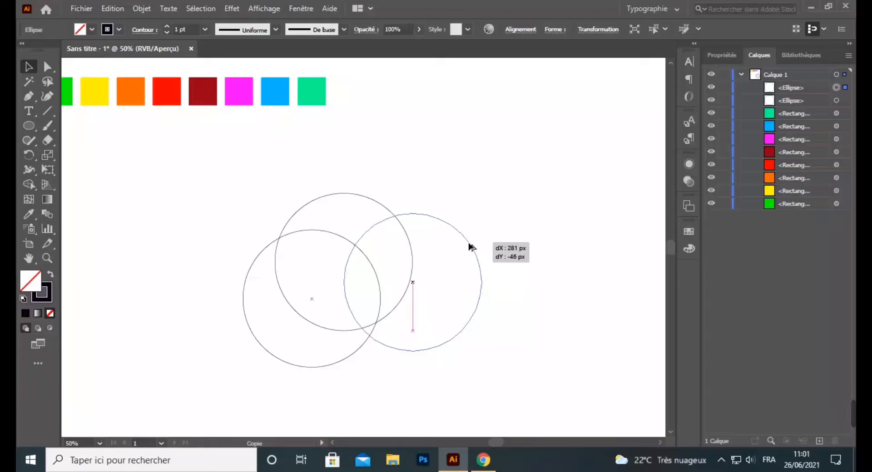
pyautogui.moveTo(471, 248); pyautogui.dragTo(469, 248)
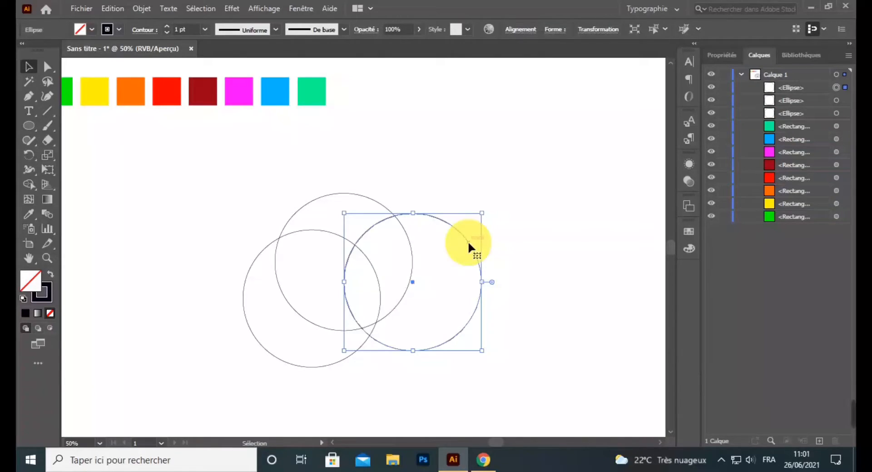
pyautogui.moveTo(272, 248)
pyautogui.mouseDown()
pyautogui.moveTo(267, 255)
pyautogui.moveTo(279, 247)
pyautogui.mouseUp()
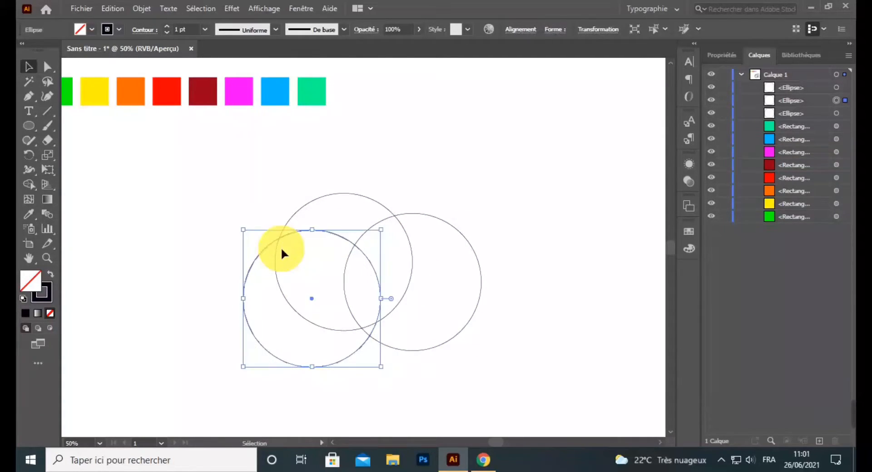
pyautogui.click(501, 208)
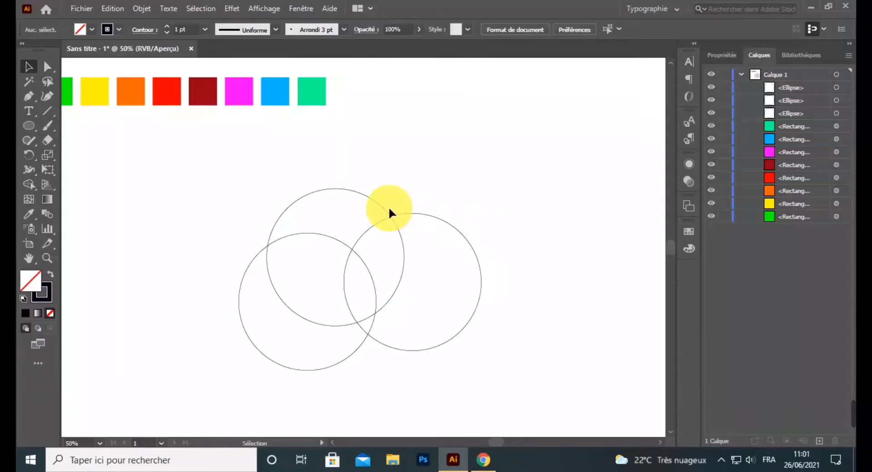
pyautogui.moveTo(381, 205); pyautogui.dragTo(376, 207)
pyautogui.click(485, 194)
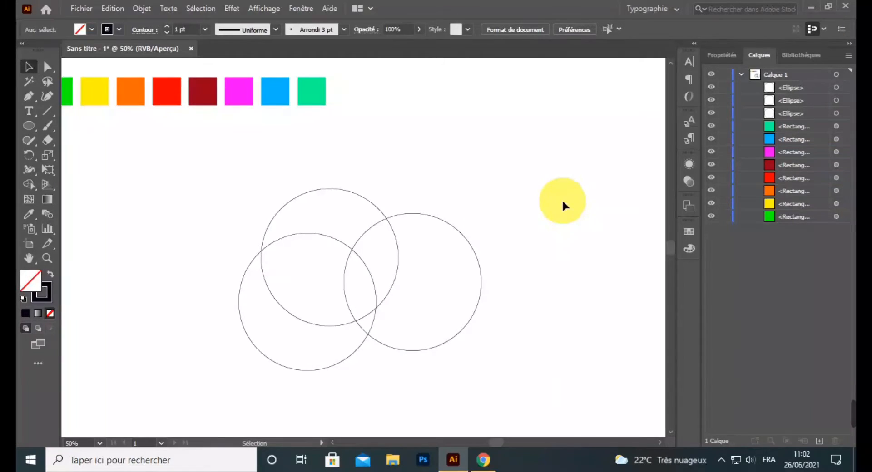
# - Use Shape Builder on the three circles with fill colour FF6700 to create a petal where only the upper and right circles overlap
pyautogui.moveTo(503, 175); pyautogui.dragTo(224, 397)
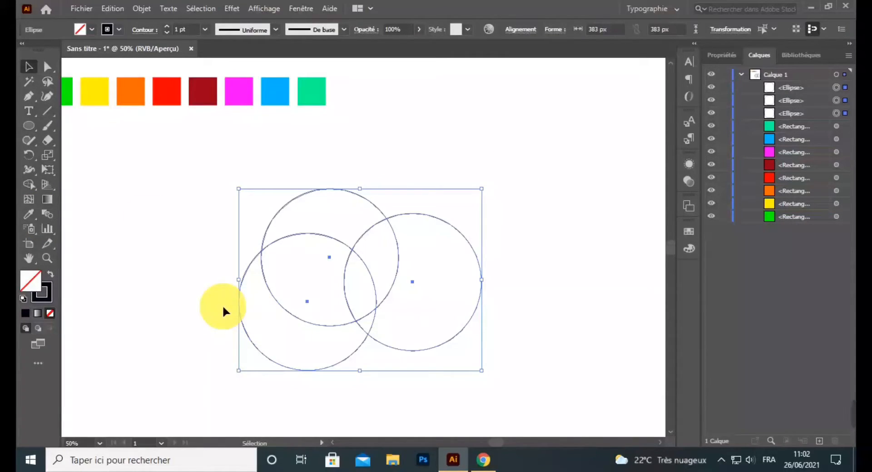
pyautogui.click(27, 185)
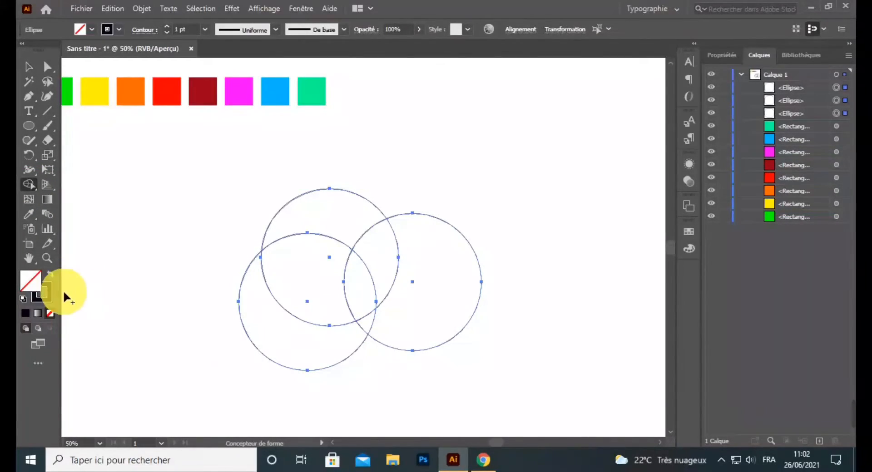
pyautogui.click(51, 274)
pyautogui.click(32, 281)
pyautogui.doubleClick(28, 282)
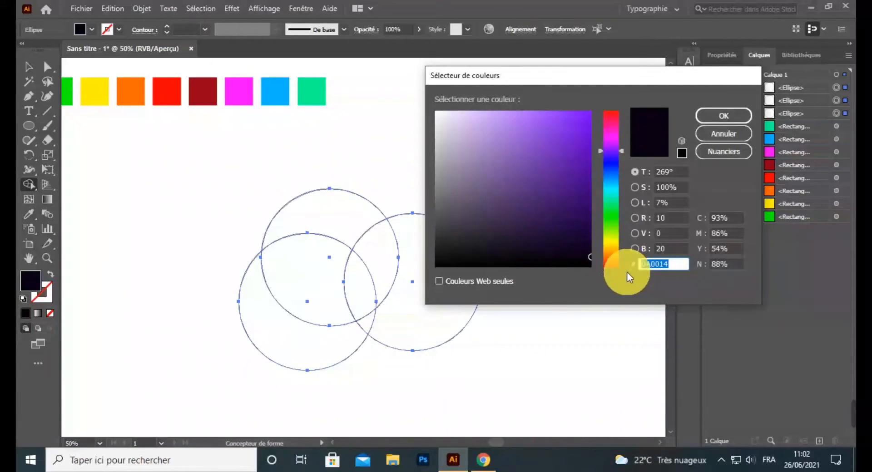
pyautogui.click(613, 258)
pyautogui.click(577, 124)
pyautogui.moveTo(593, 122)
pyautogui.mouseDown()
pyautogui.moveTo(670, 126)
pyautogui.moveTo(578, 135)
pyautogui.moveTo(597, 112)
pyautogui.mouseUp()
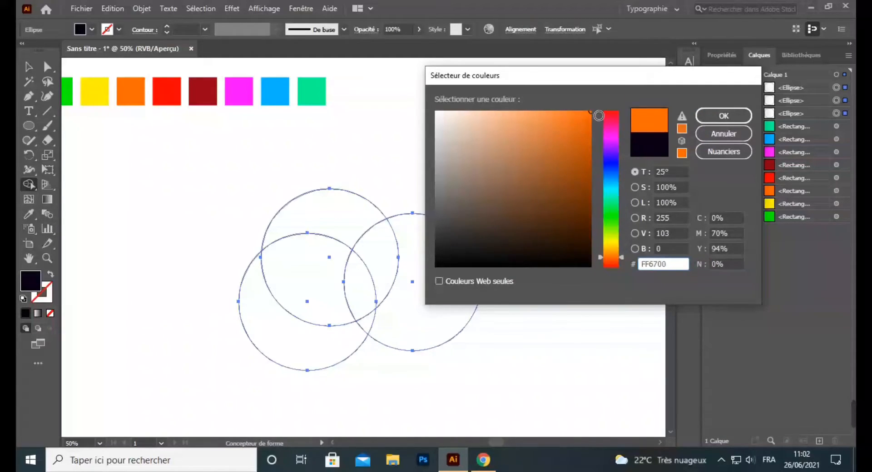
pyautogui.click(723, 117)
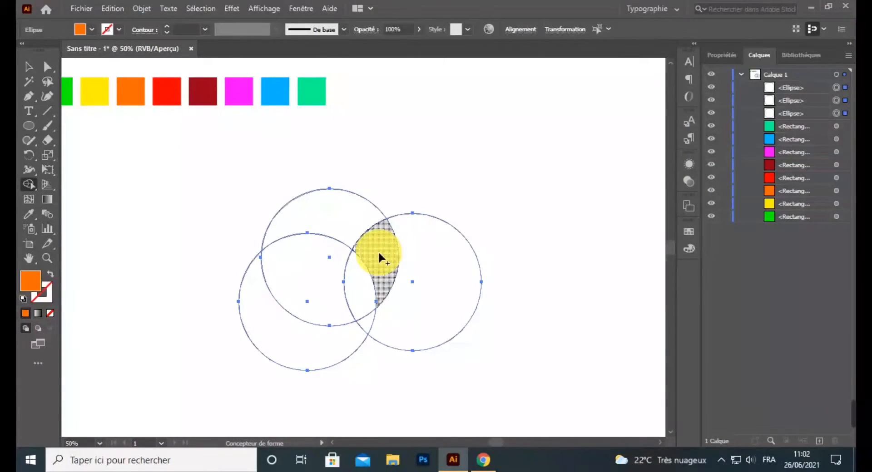
pyautogui.click(379, 254)
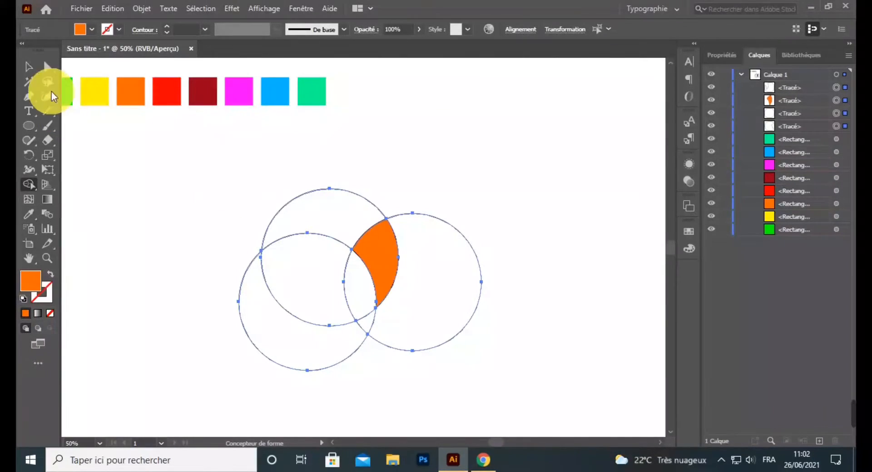
# - Delete the leftover circle outlines around the orange petal
pyautogui.click(28, 67)
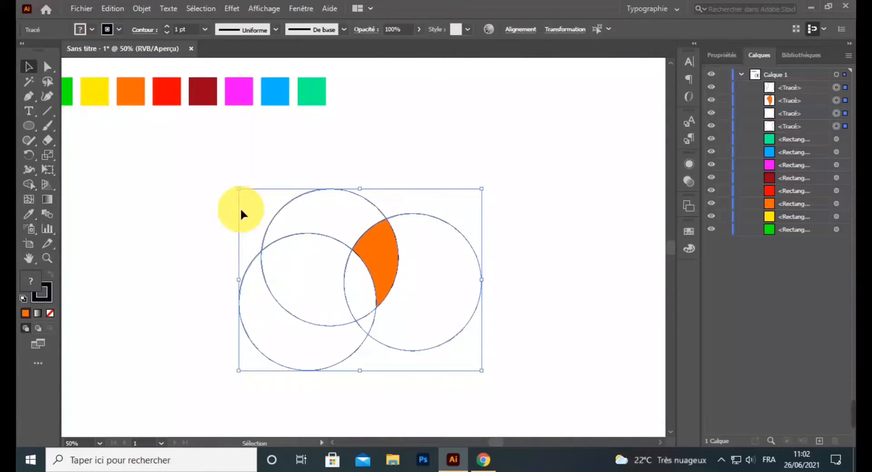
pyautogui.click(249, 212)
pyautogui.moveTo(238, 227); pyautogui.dragTo(284, 290)
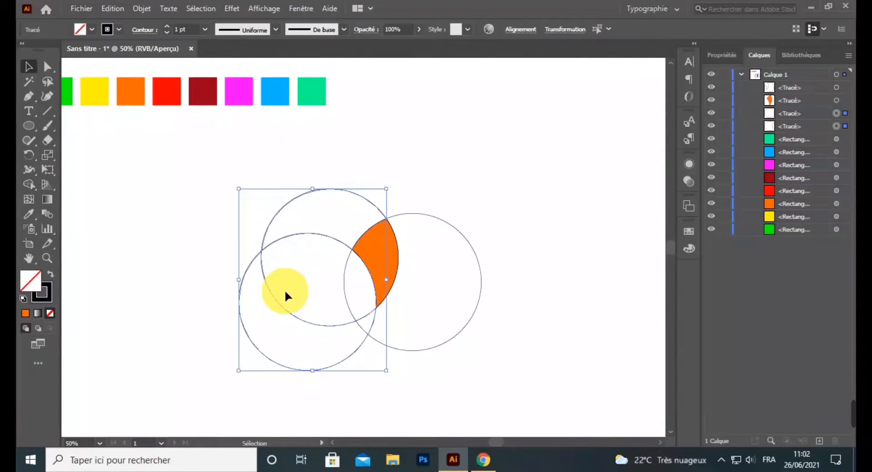
pyautogui.press('Delete')
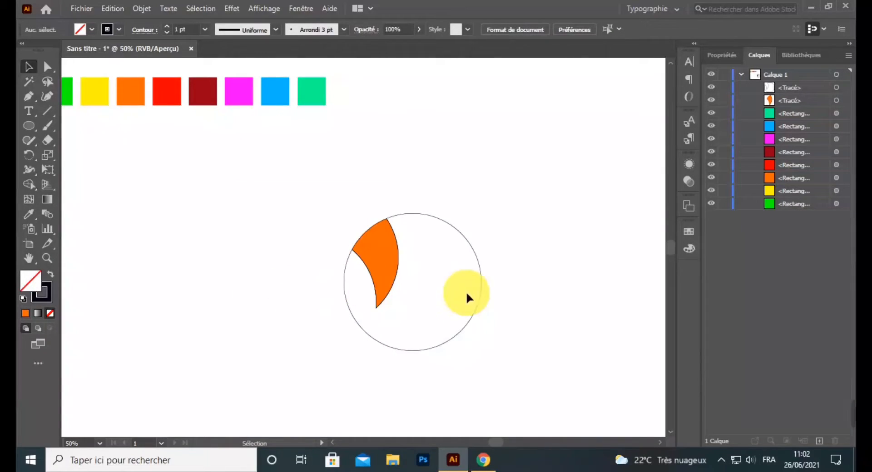
pyautogui.moveTo(481, 295); pyautogui.dragTo(488, 294)
pyautogui.press('Delete')
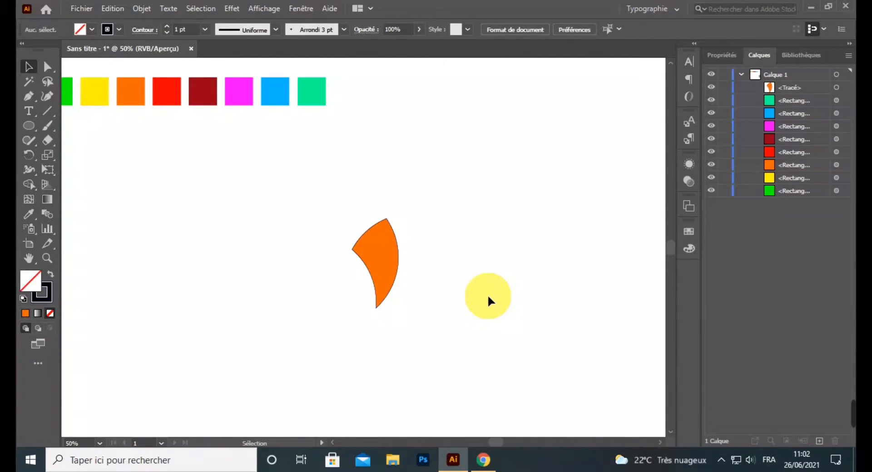
# - Give the petal an orange fill with no outline and move it upward on the artboard
pyautogui.click(52, 275)
pyautogui.moveTo(450, 218); pyautogui.dragTo(296, 313)
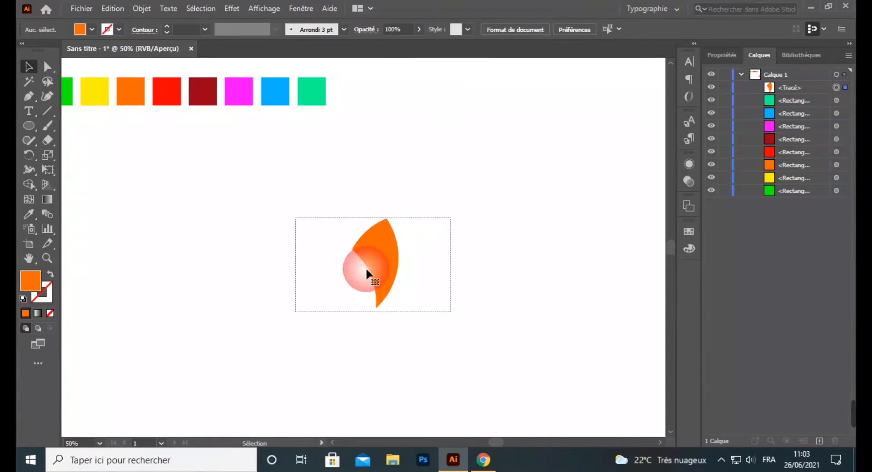
pyautogui.moveTo(376, 261); pyautogui.dragTo(383, 222)
pyautogui.click(380, 293)
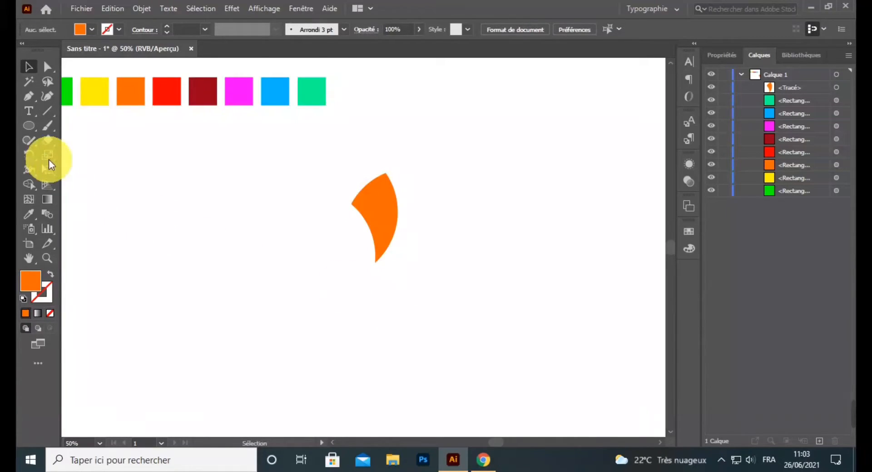
# - Make a copy of the petal rotated 45° around a point just below its lower tip
pyautogui.click(30, 155)
pyautogui.click(26, 69)
pyautogui.moveTo(450, 172); pyautogui.dragTo(346, 253)
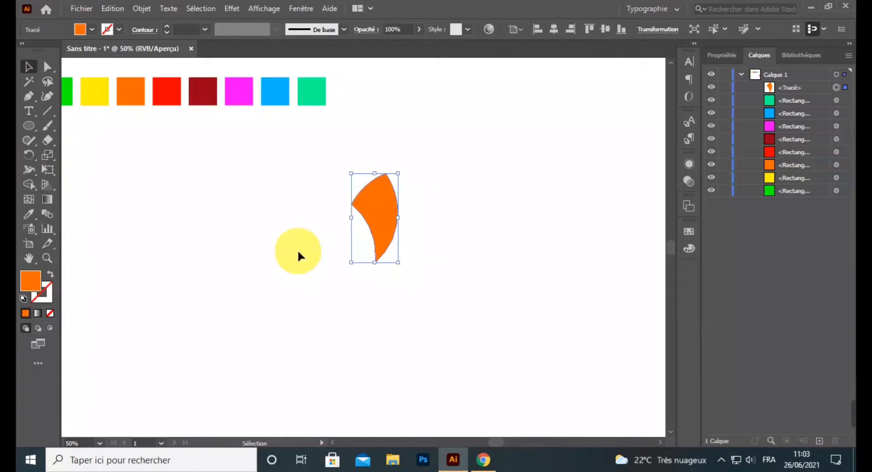
pyautogui.click(29, 156)
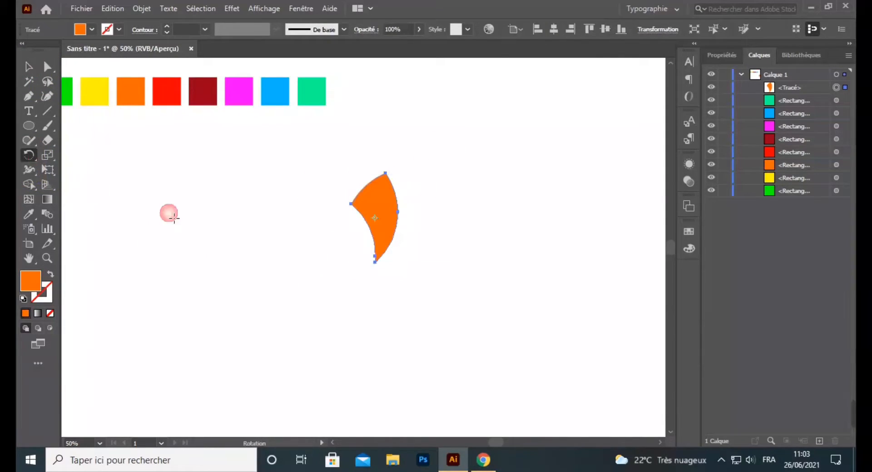
pyautogui.keyDown('alt'); pyautogui.click(380, 275); pyautogui.keyUp('alt')
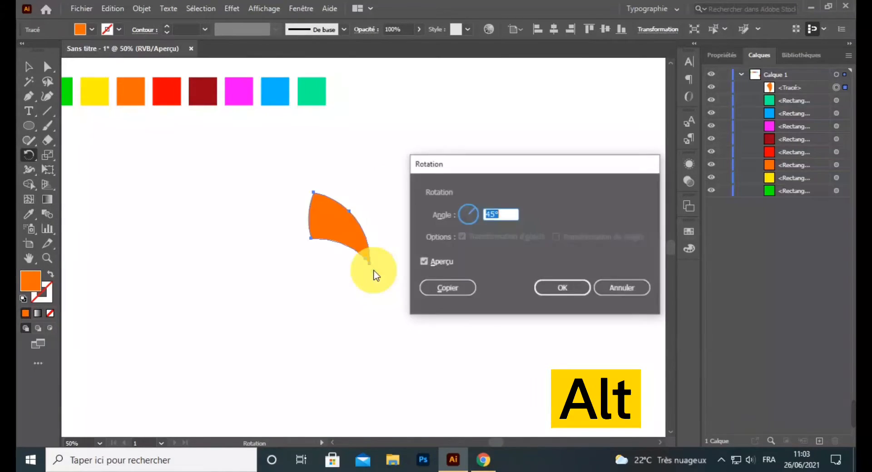
pyautogui.moveTo(506, 219); pyautogui.dragTo(472, 217)
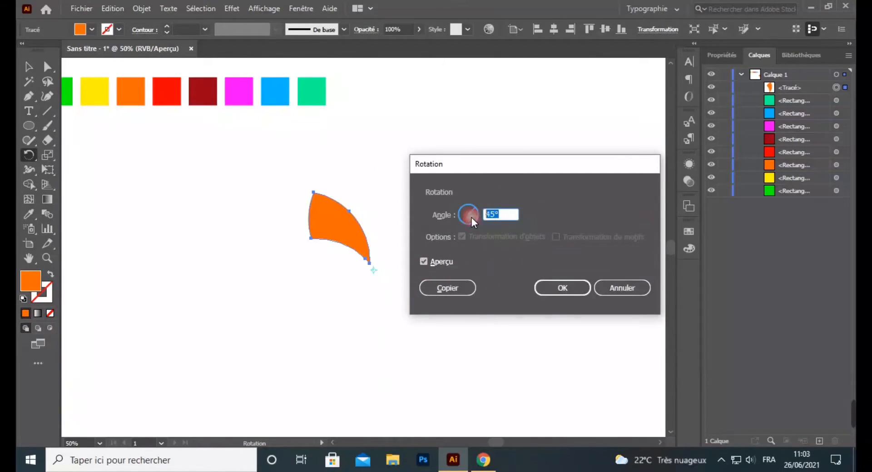
pyautogui.click(454, 288)
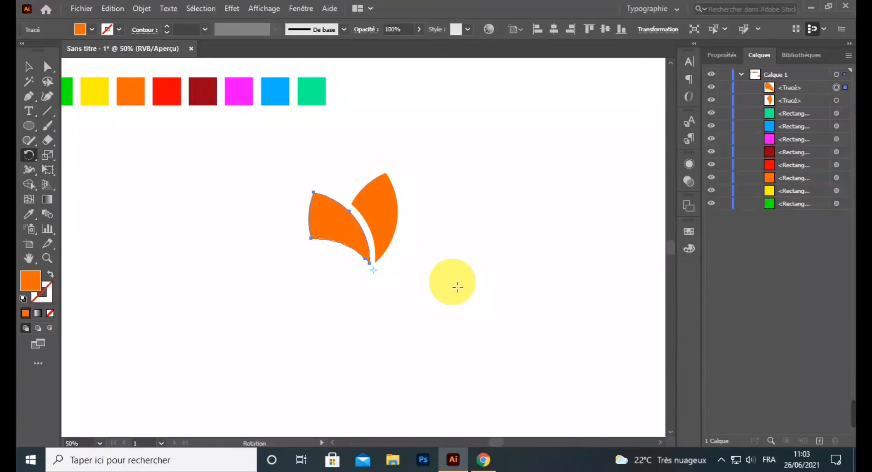
# - Repeat the rotated copy six more times to complete an eight-petal flower
pyautogui.hotkey('ctrl', 'd')
pyautogui.hotkey('ctrl', 'd')
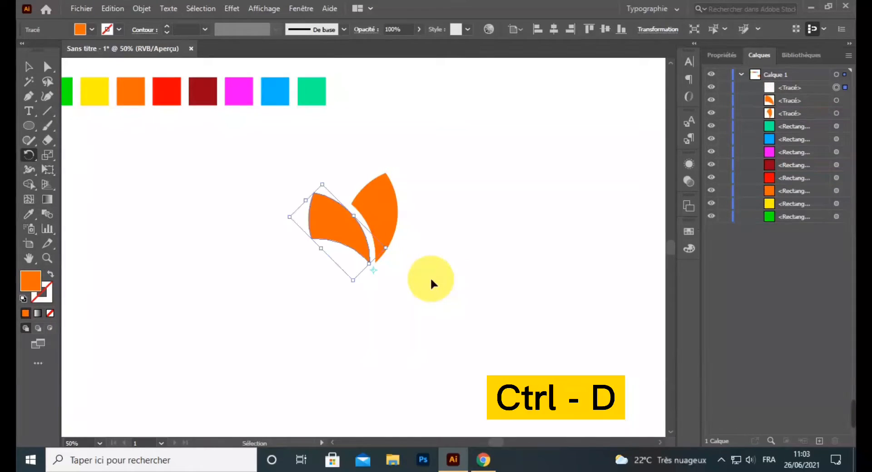
pyautogui.hotkey('ctrl', 'd')
pyautogui.hotkey('ctrl', 'd')
pyautogui.hotkey('ctrl', 'd')
pyautogui.hotkey('ctrl', 'd')
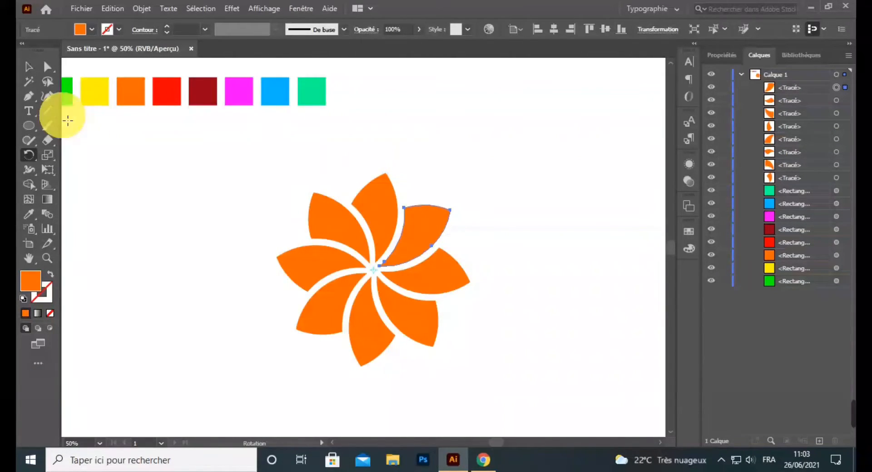
pyautogui.click(28, 67)
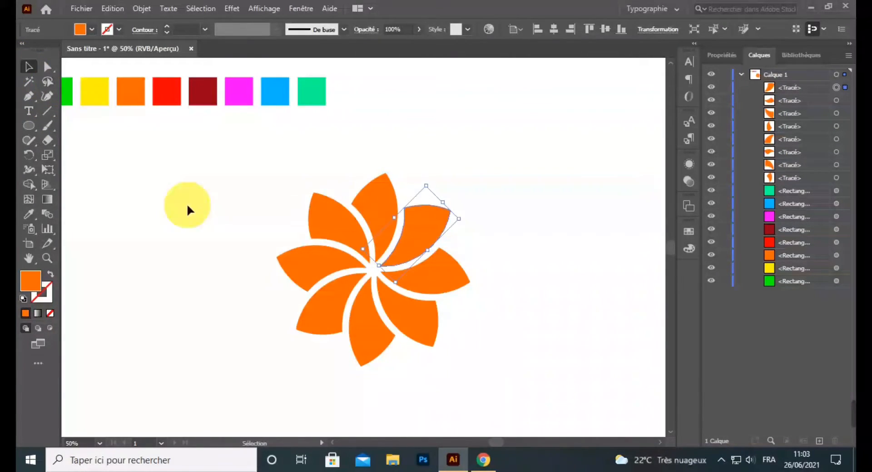
pyautogui.click(551, 241)
pyautogui.moveTo(509, 163); pyautogui.dragTo(241, 369)
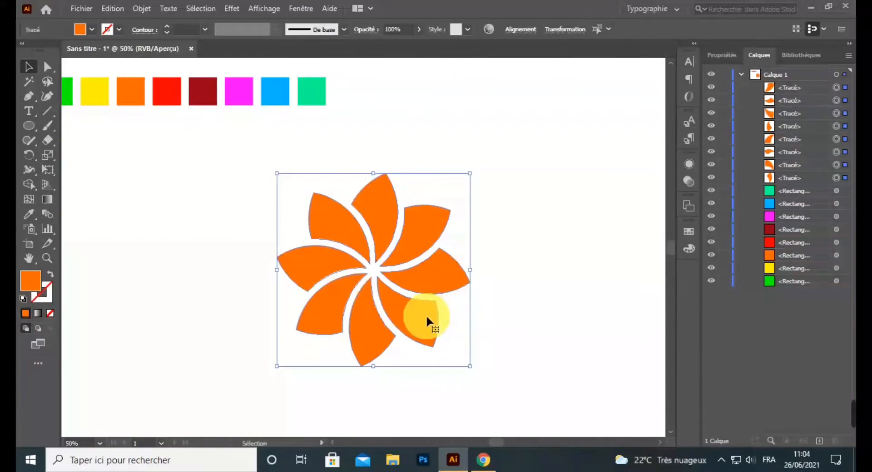
pyautogui.click(167, 288)
# - Draw a small orange circle in the gap between the tips of the top petal and its left neighbour
pyautogui.click(30, 128)
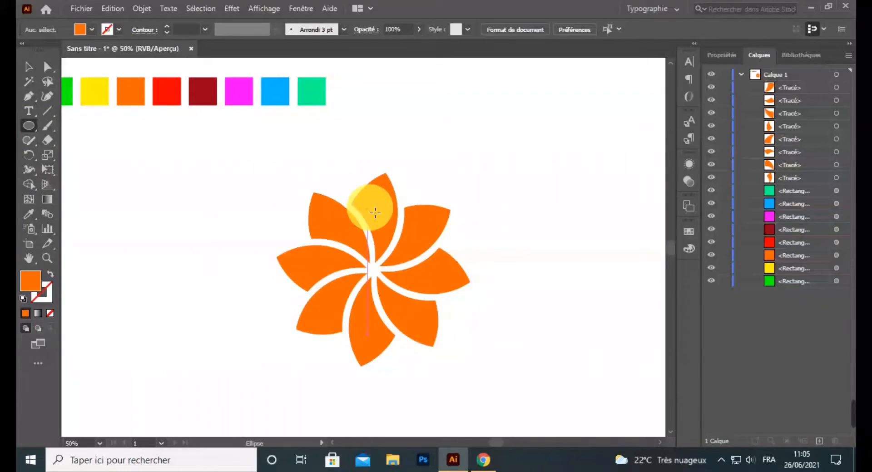
pyautogui.scroll(1, 373, 209)
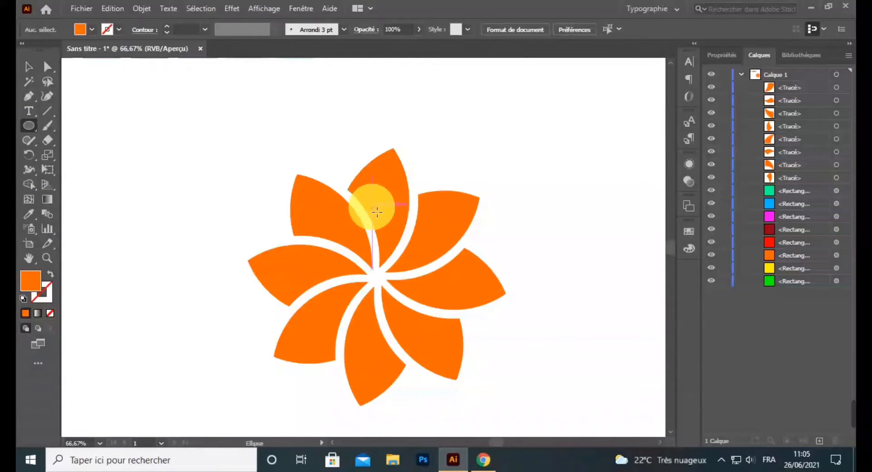
pyautogui.moveTo(348, 152); pyautogui.dragTo(338, 175)
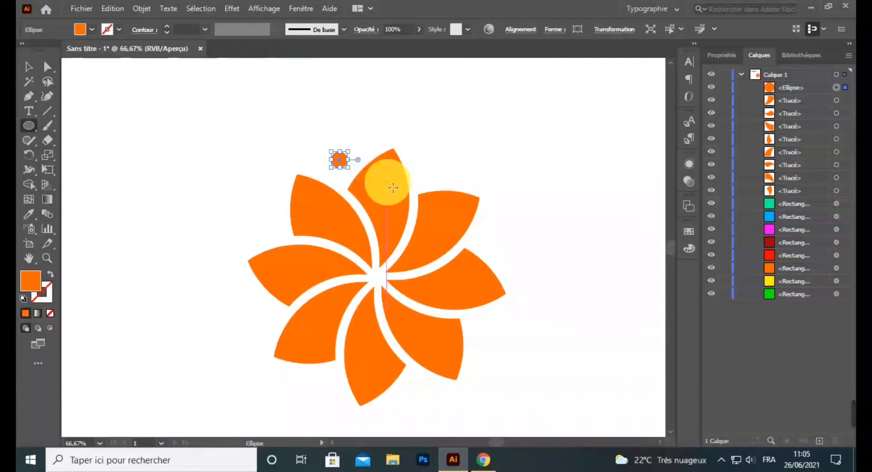
# - Enlarge the small orange circle between the top petal and its left neighbour to about one and a half times its size
pyautogui.scroll(-1, 393, 187)
pyautogui.scroll(1, 392, 187)
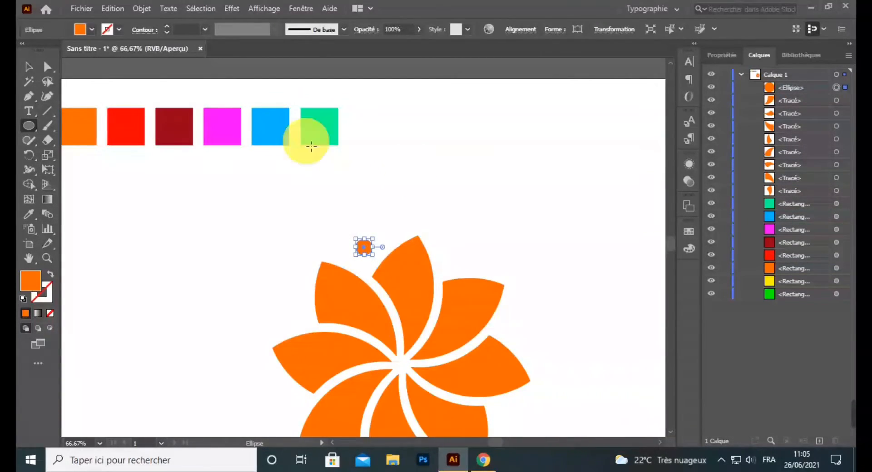
pyautogui.click(29, 67)
pyautogui.click(367, 247)
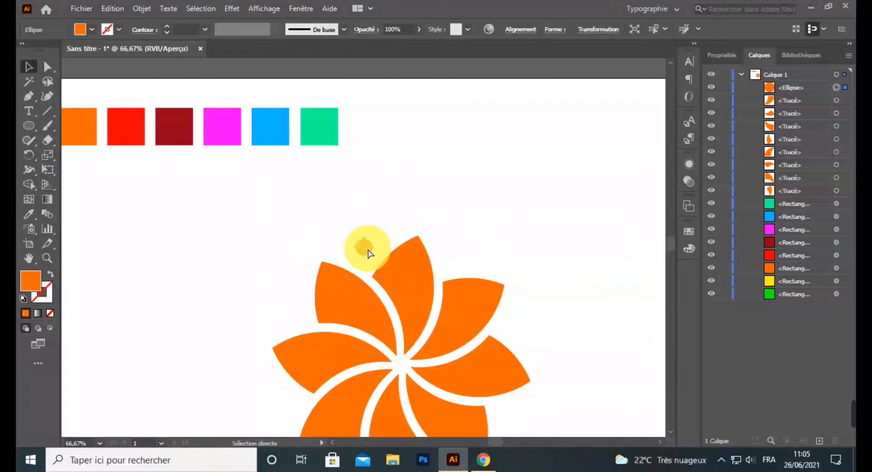
pyautogui.click(460, 208)
pyautogui.scroll(-1, 459, 209)
pyautogui.click(352, 217)
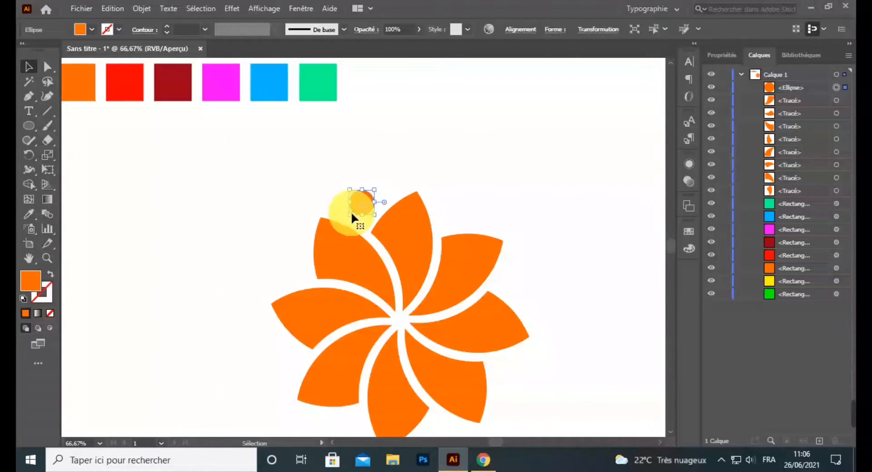
# - Make a copy of the small circle rotated 45° around the centre of the flower
pyautogui.click(29, 155)
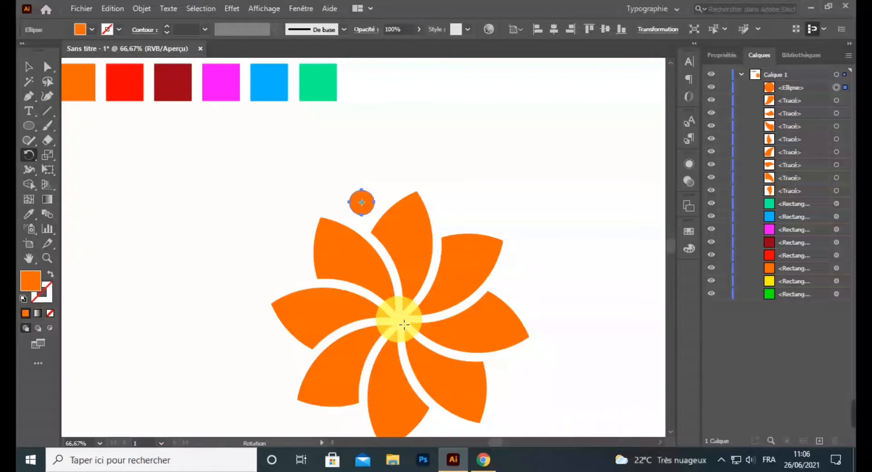
pyautogui.keyDown('alt'); pyautogui.click(399, 320); pyautogui.keyUp('alt')
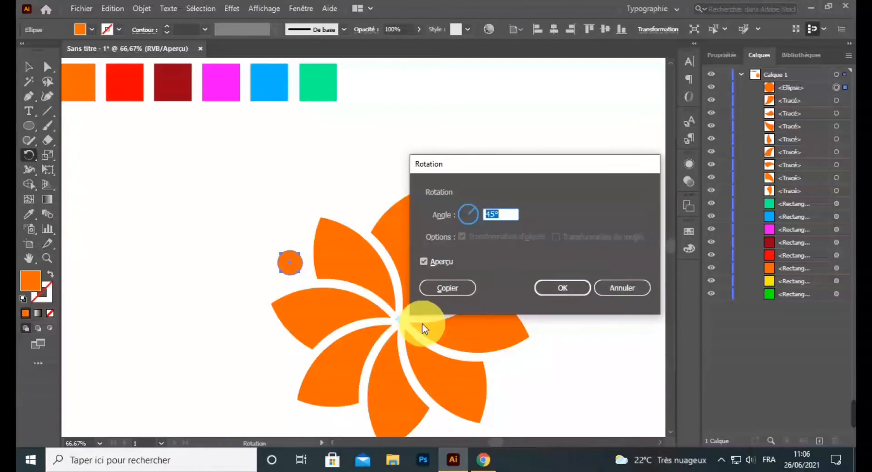
pyautogui.click(446, 289)
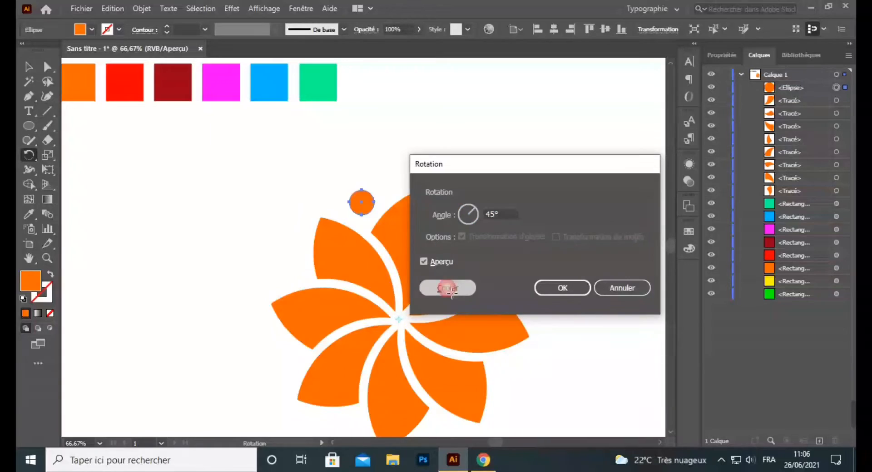
# - Repeat the rotated circle copy six more times to complete the ring of eight circles, and deselect everything
pyautogui.hotkey('ctrl', 'd')
pyautogui.hotkey('ctrl', 'd')
pyautogui.hotkey('ctrl', 'd')
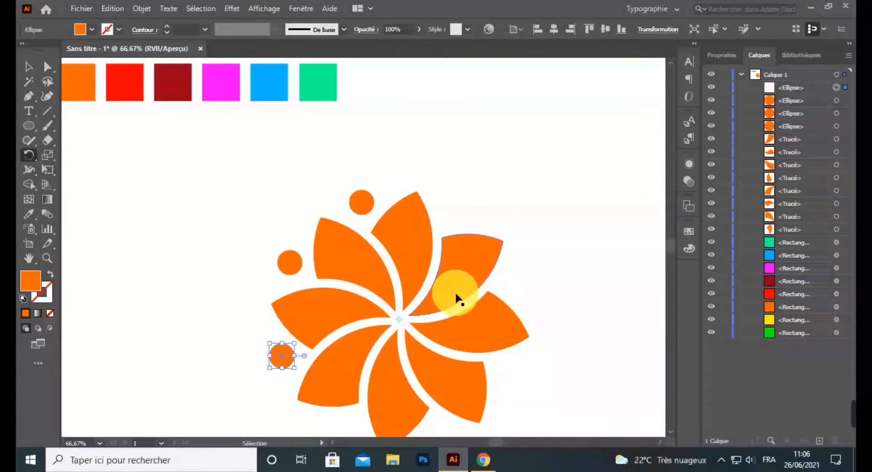
pyautogui.hotkey('ctrl', 'd')
pyautogui.hotkey('ctrl', 'd')
pyautogui.hotkey('ctrl', 'd')
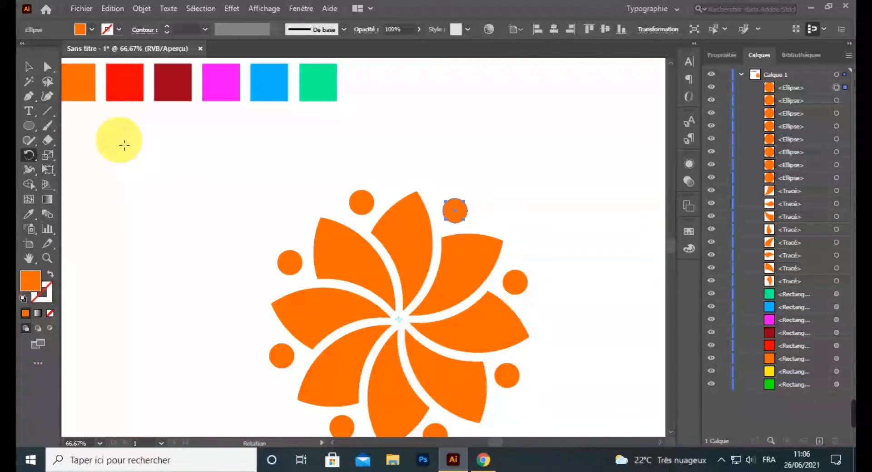
pyautogui.click(30, 67)
pyautogui.scroll(-2, 317, 257)
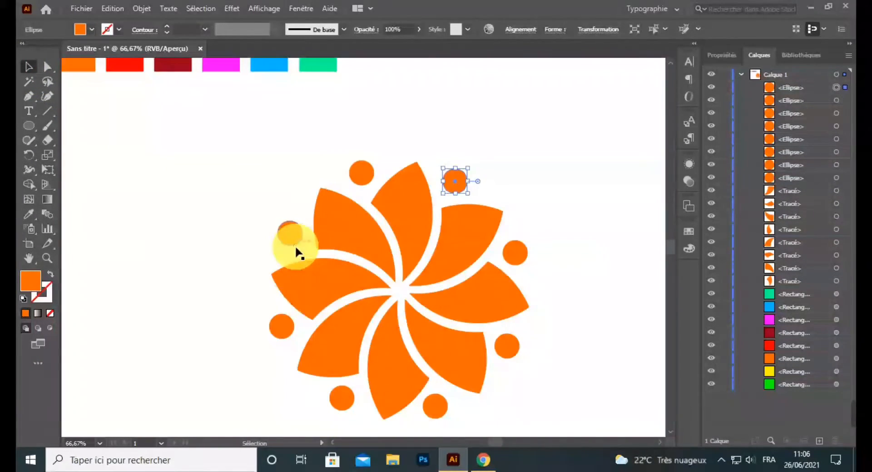
pyautogui.hotkey('ctrl', '-')
pyautogui.hotkey('ctrl', '-')
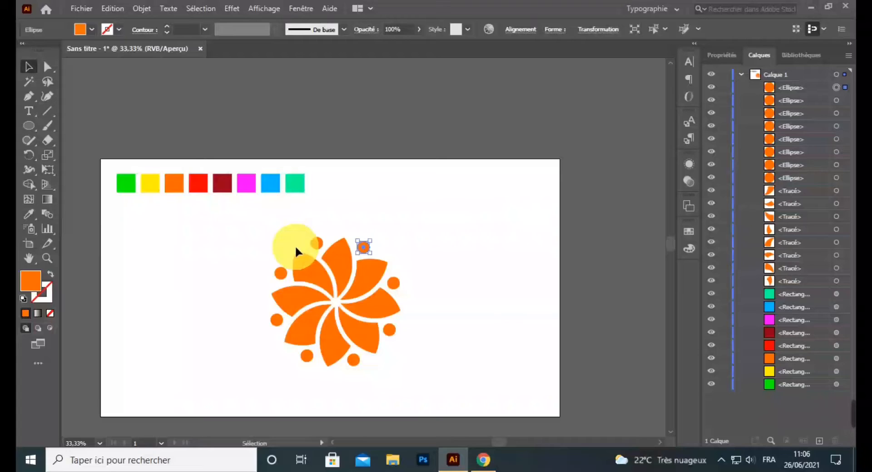
pyautogui.click(262, 257)
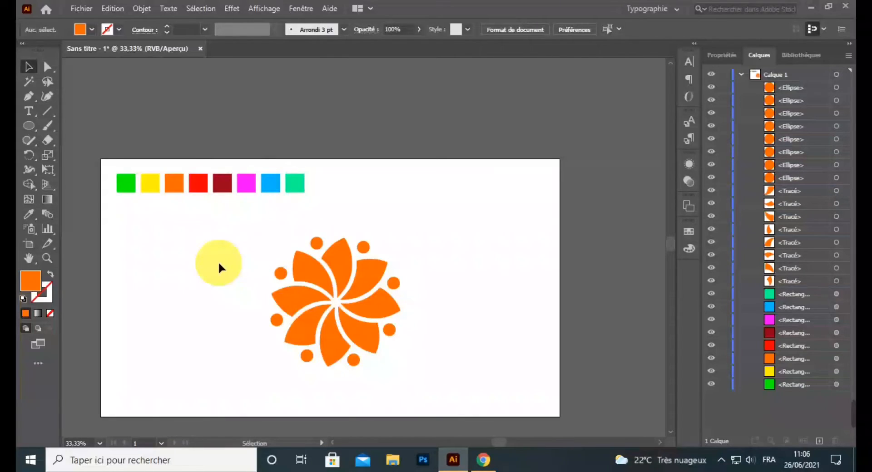
# - Recolour the top petal with the green sampled from the green colour square
pyautogui.hotkey('ctrl', '+')
pyautogui.scroll(-2, 223, 259)
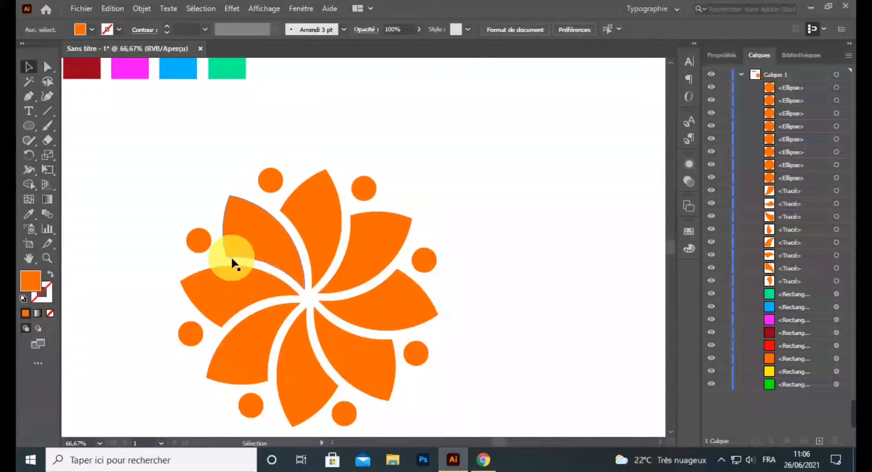
pyautogui.scroll(-2, 232, 260)
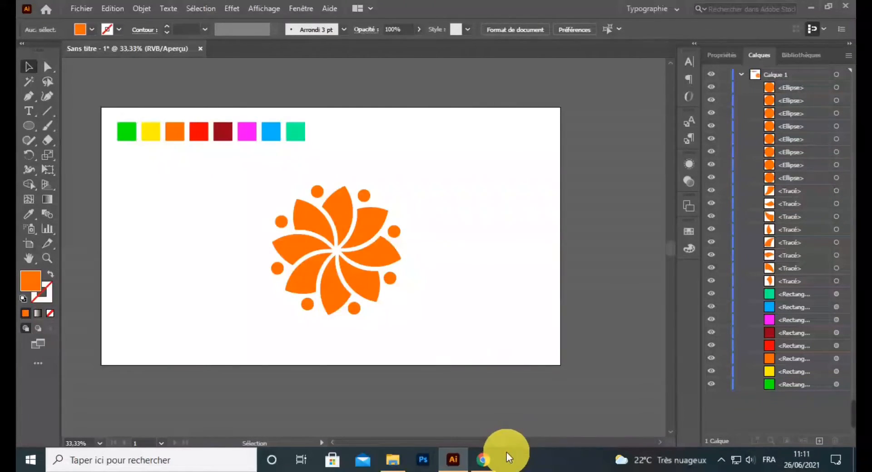
pyautogui.moveTo(498, 442); pyautogui.dragTo(496, 443)
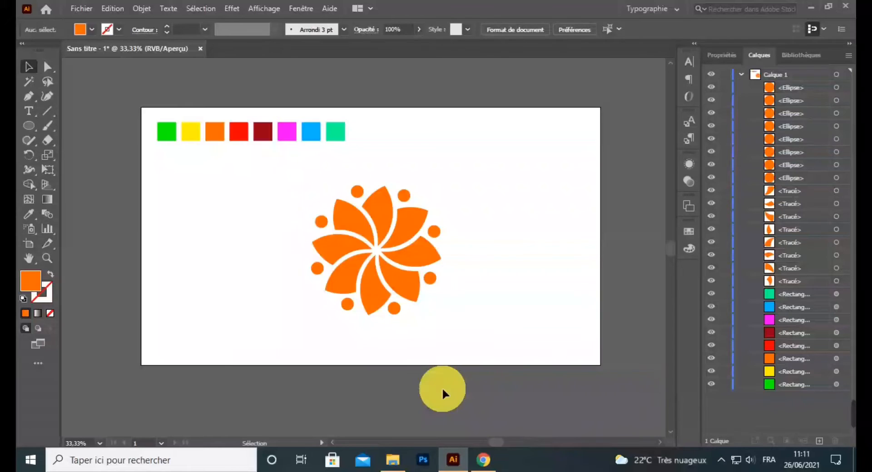
pyautogui.click(373, 209)
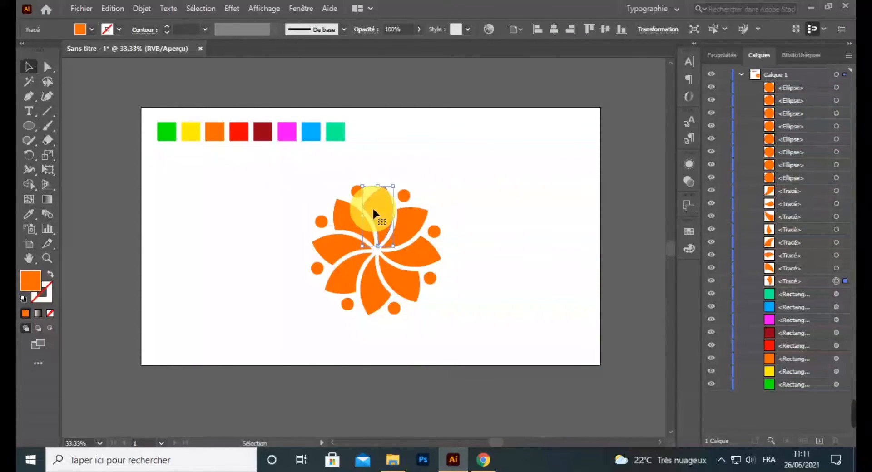
pyautogui.click(29, 216)
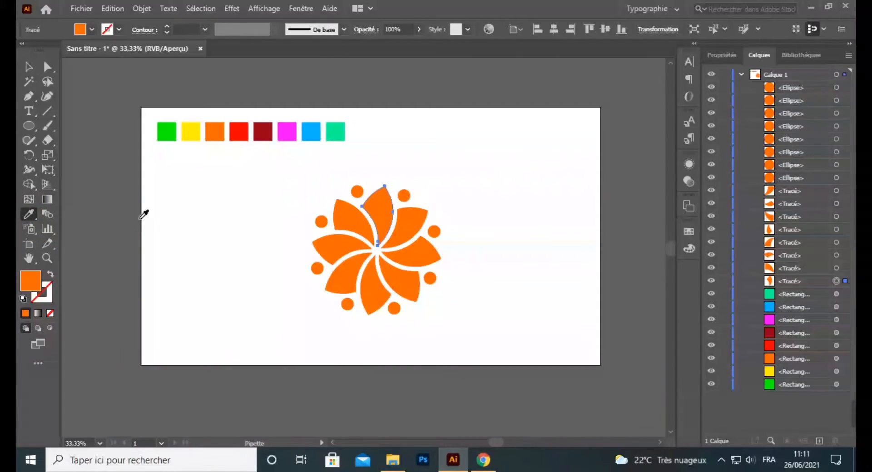
pyautogui.click(166, 135)
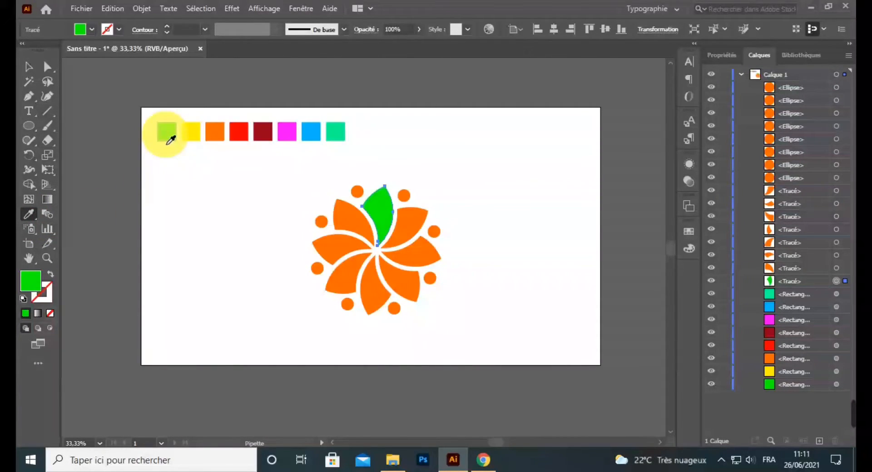
# - Recolour the small circle beside the top petal with the green sampled from that petal
pyautogui.click(28, 67)
pyautogui.click(365, 228)
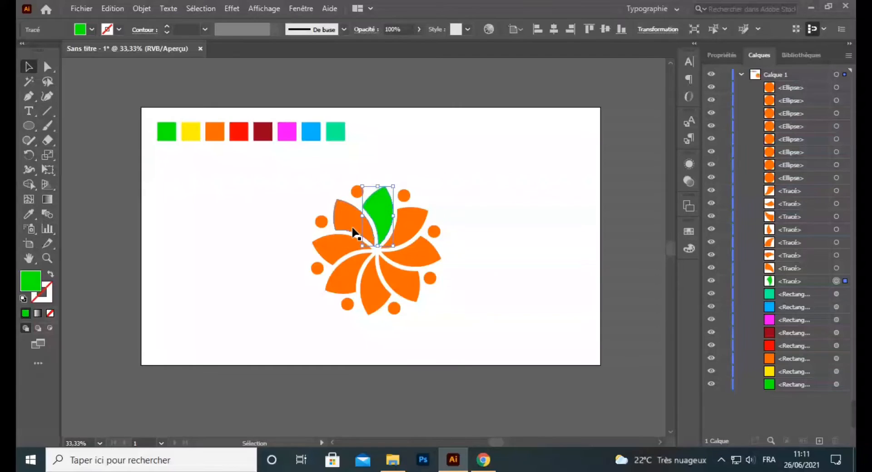
pyautogui.click(353, 228)
pyautogui.click(354, 192)
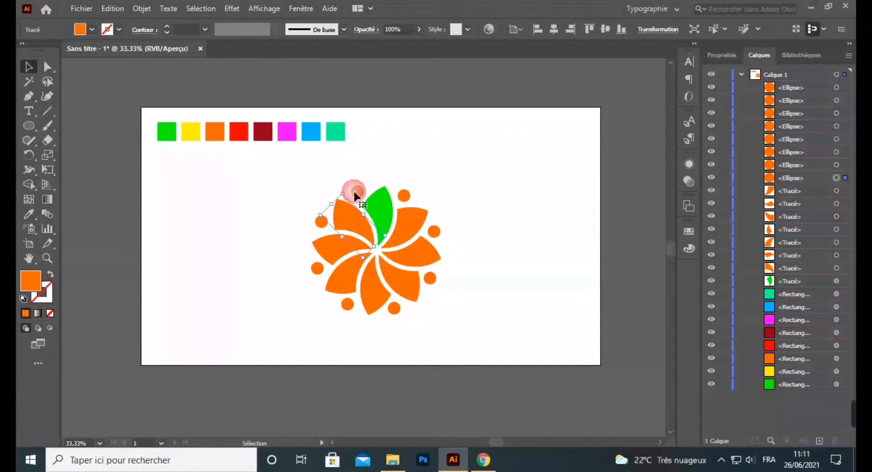
pyautogui.click(37, 213)
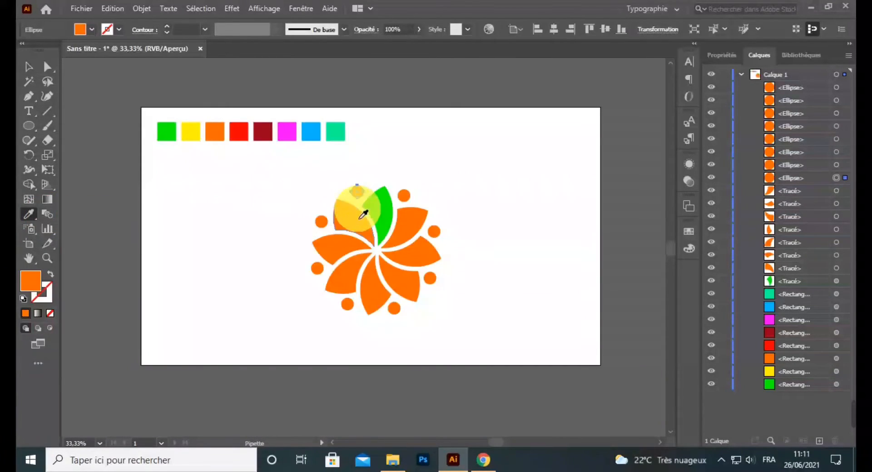
pyautogui.click(377, 205)
# - Recolour the petal left of the green one with the yellow square's colour, and match the small circle at its outer side
pyautogui.click(30, 67)
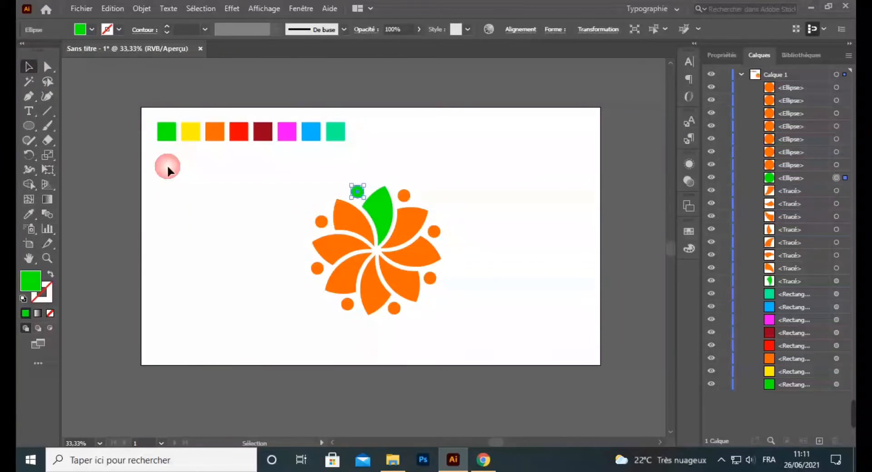
pyautogui.click(348, 231)
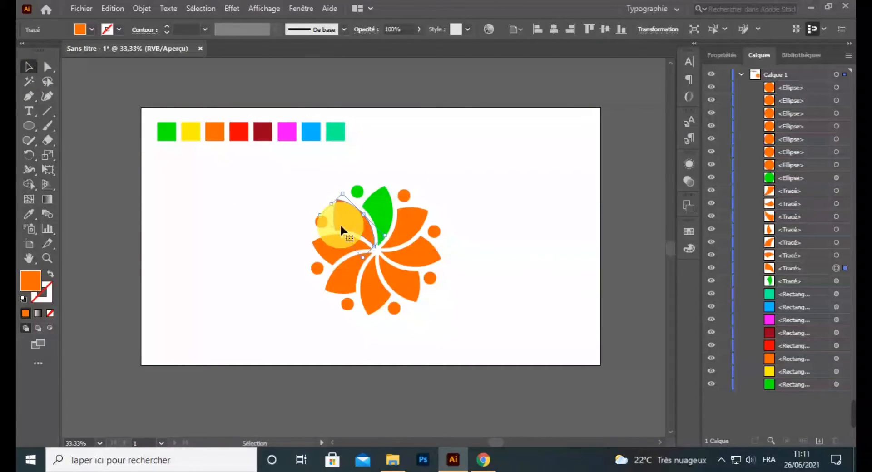
pyautogui.click(32, 212)
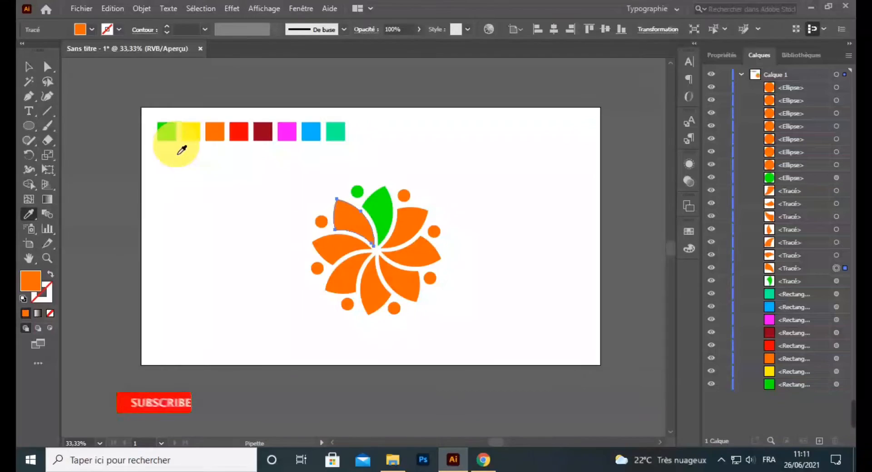
pyautogui.click(191, 138)
pyautogui.click(29, 67)
pyautogui.click(321, 223)
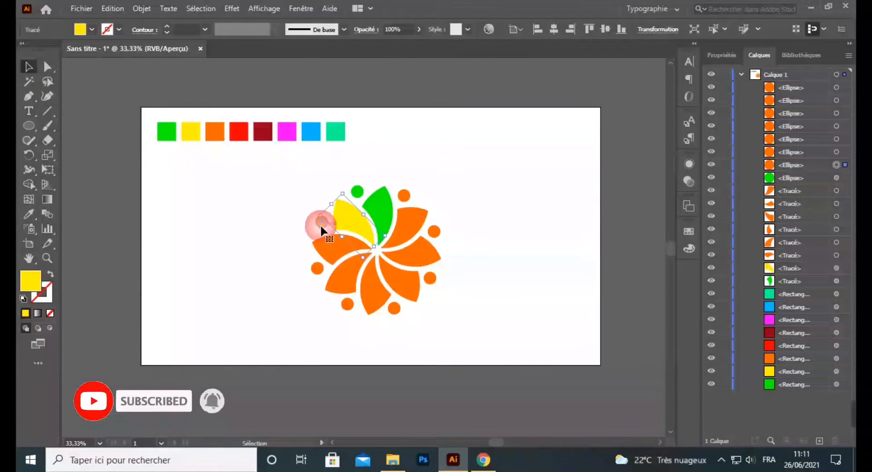
pyautogui.click(30, 214)
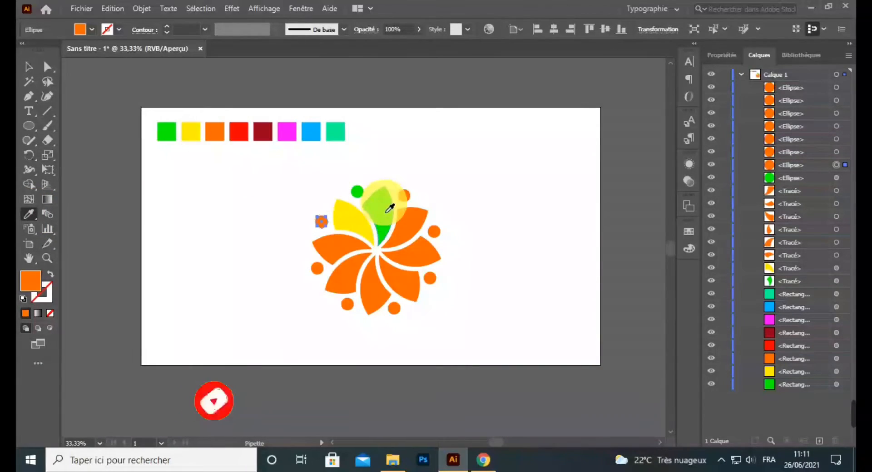
pyautogui.click(363, 219)
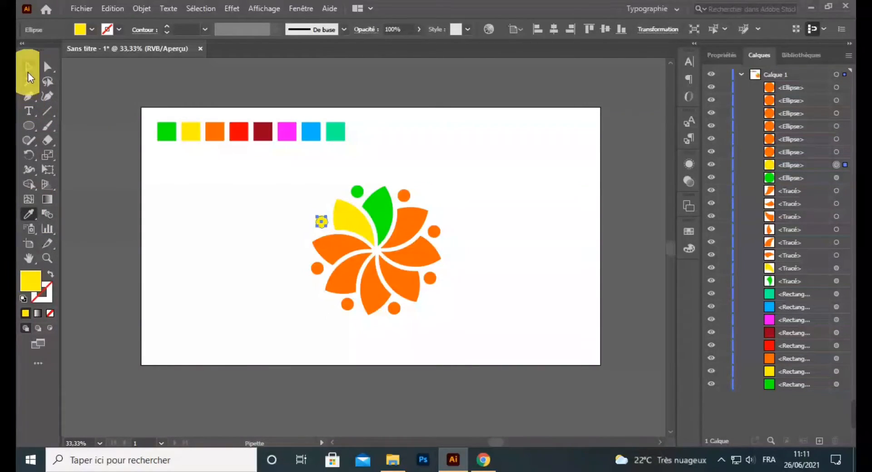
# - Recolour the lower-left petal with the bright red square's colour, and match the small circle just below it
pyautogui.click(28, 67)
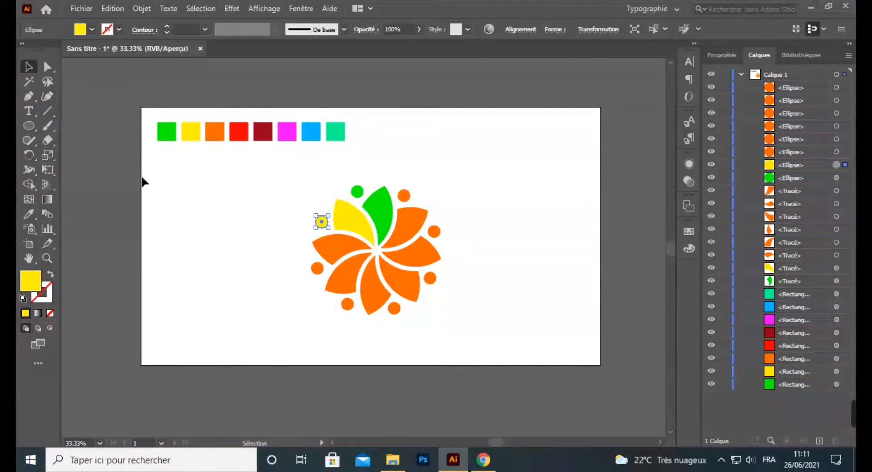
pyautogui.click(337, 283)
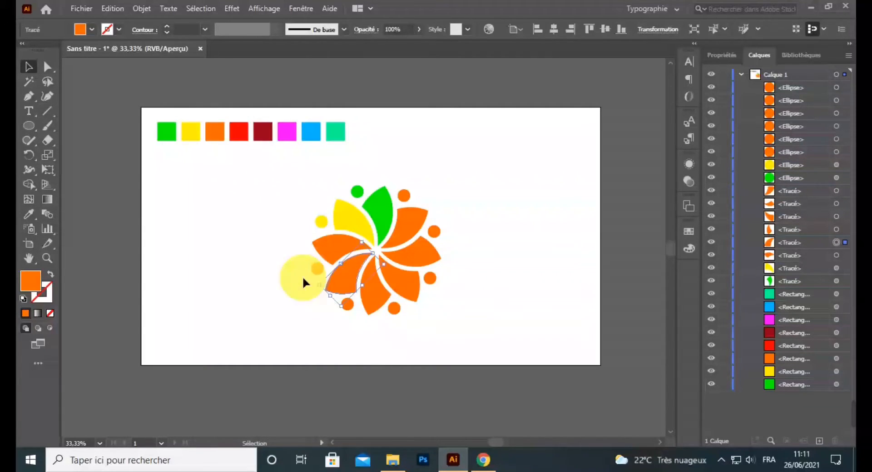
pyautogui.click(39, 209)
pyautogui.click(233, 133)
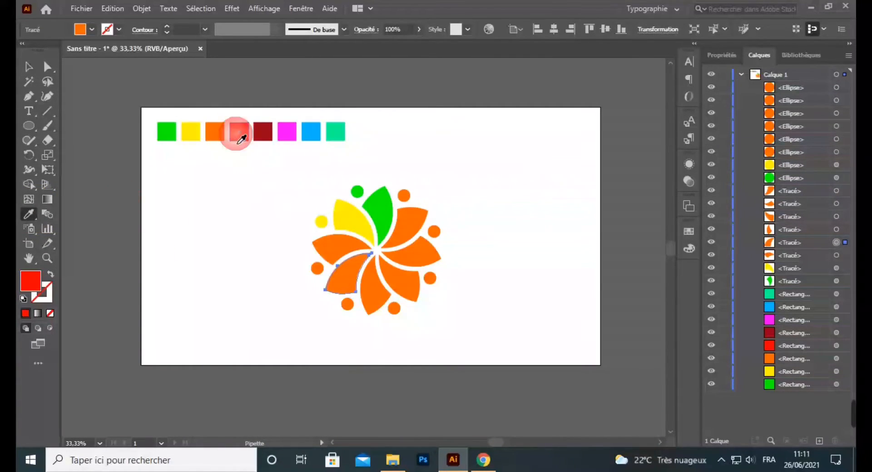
pyautogui.click(29, 67)
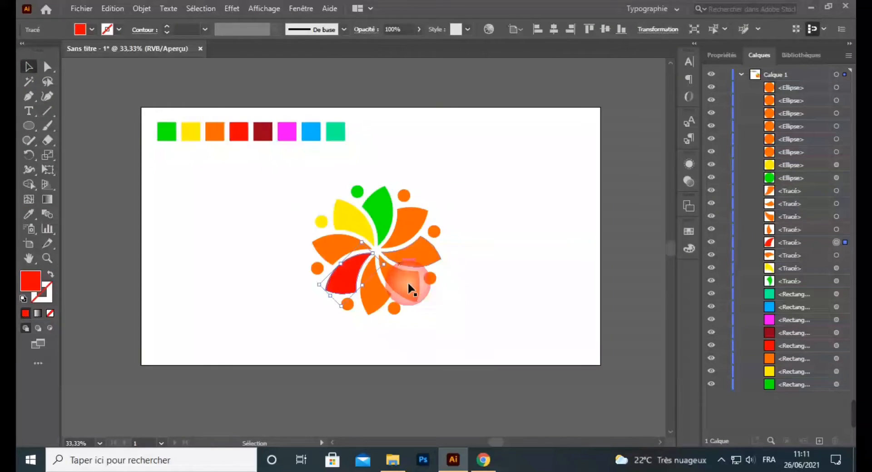
pyautogui.click(347, 304)
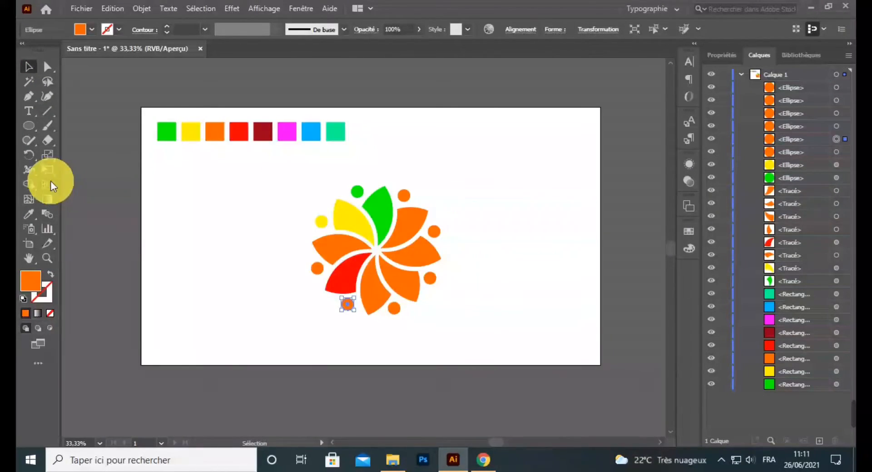
pyautogui.click(35, 214)
pyautogui.click(341, 275)
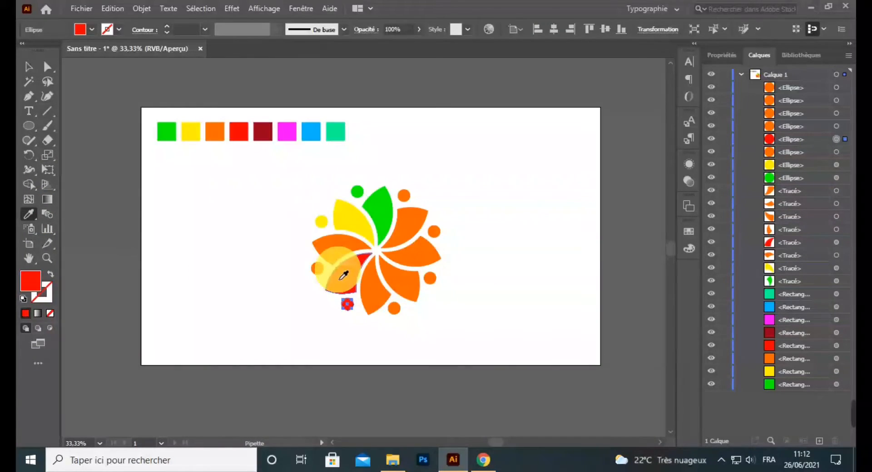
# - Recolour the bottom petal with the dark red square's colour, and match the small circle at its lower outer side
pyautogui.hotkey('ctrl', '+')
pyautogui.scroll(5, 344, 275)
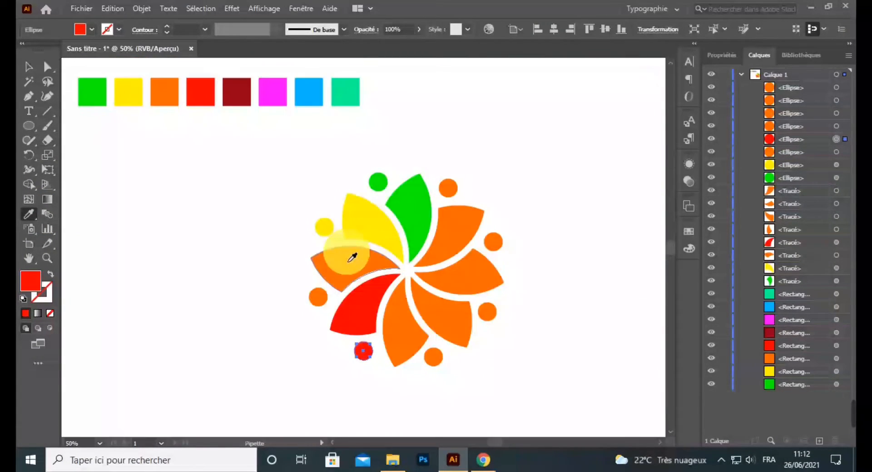
pyautogui.click(29, 68)
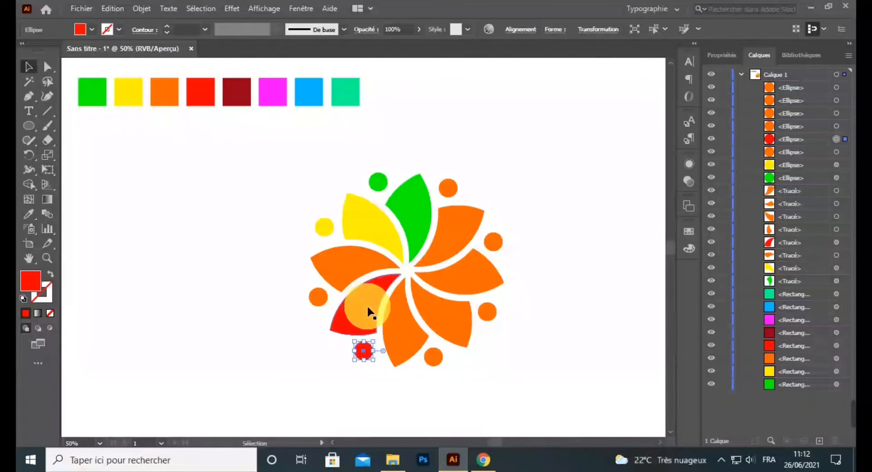
pyautogui.click(402, 341)
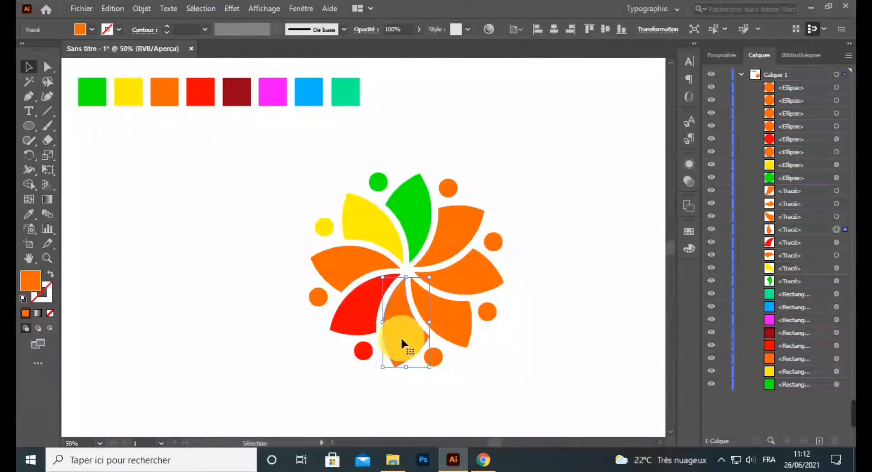
pyautogui.click(33, 215)
pyautogui.click(243, 96)
pyautogui.click(36, 70)
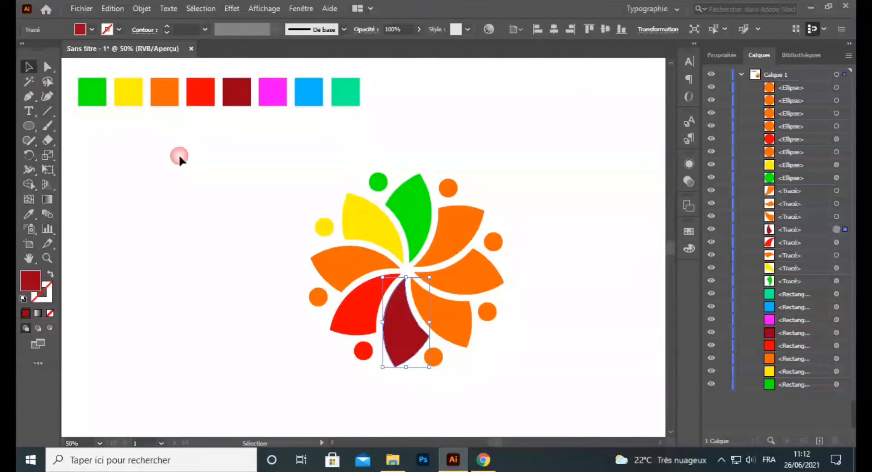
pyautogui.click(441, 359)
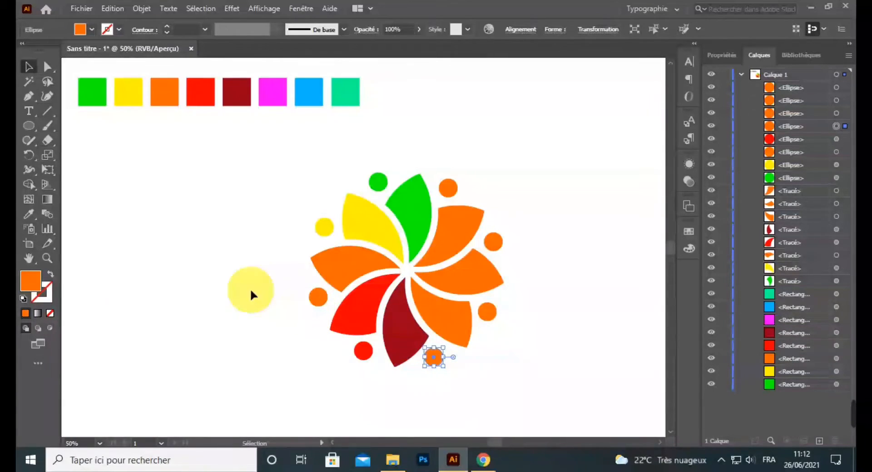
pyautogui.click(31, 214)
pyautogui.click(234, 94)
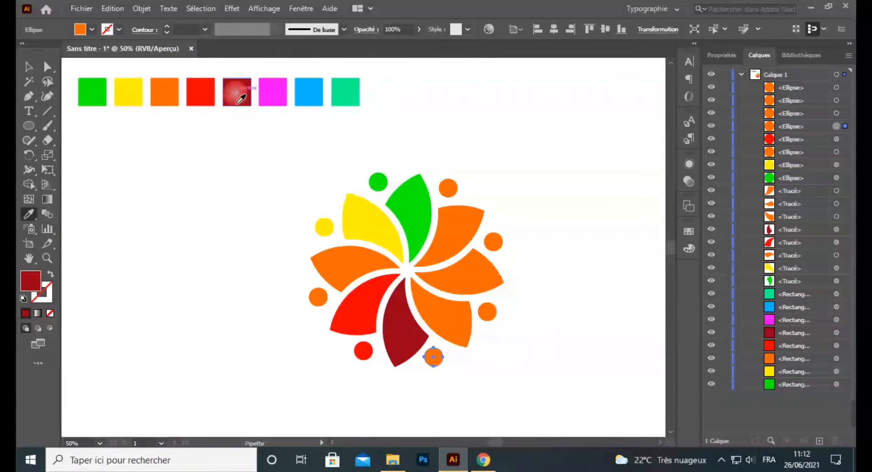
# - Recolour the lower-right petal with the magenta square's colour, and match the small circle beside its outer edge
pyautogui.click(28, 67)
pyautogui.click(437, 318)
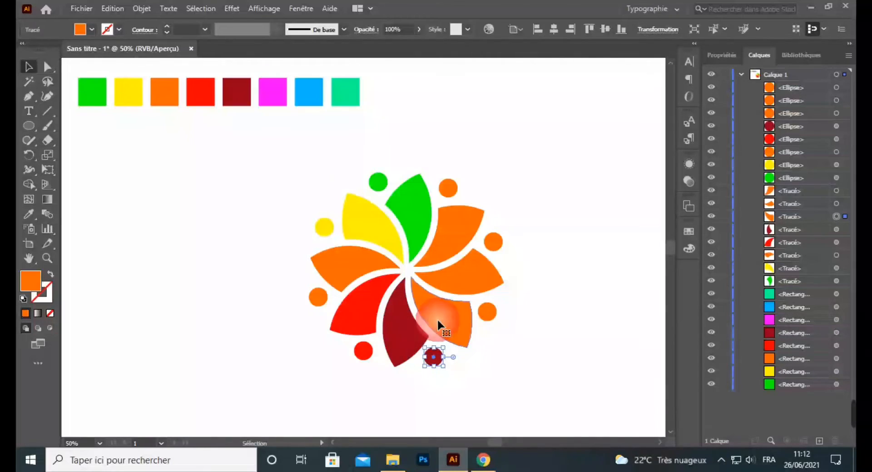
pyautogui.click(28, 214)
pyautogui.click(275, 93)
pyautogui.click(28, 67)
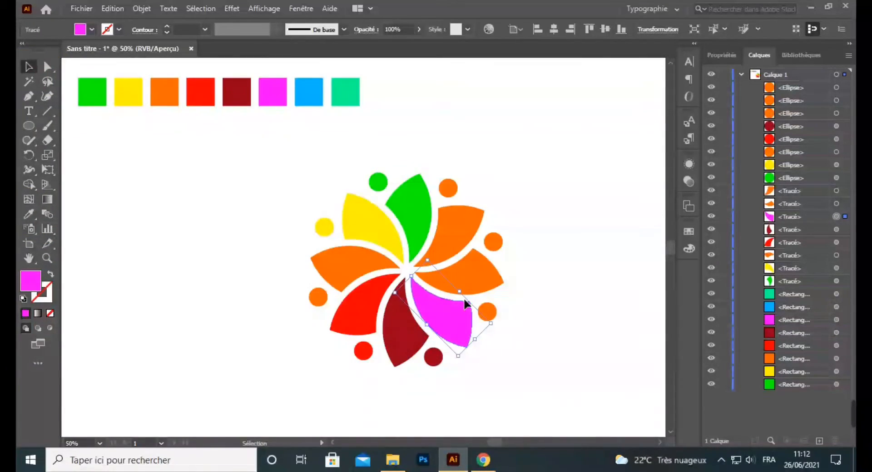
pyautogui.click(488, 312)
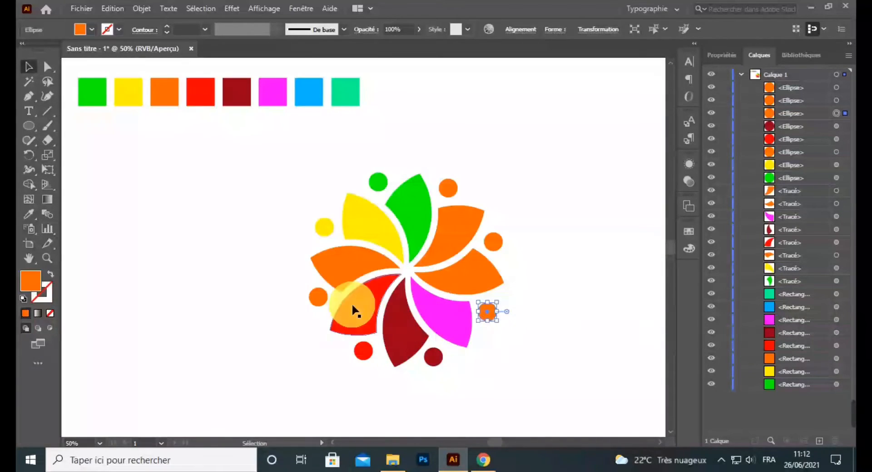
pyautogui.click(28, 214)
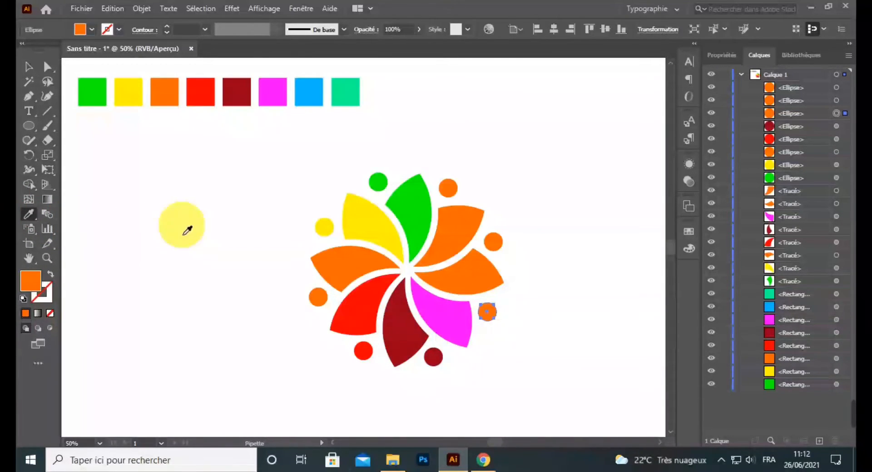
pyautogui.click(429, 312)
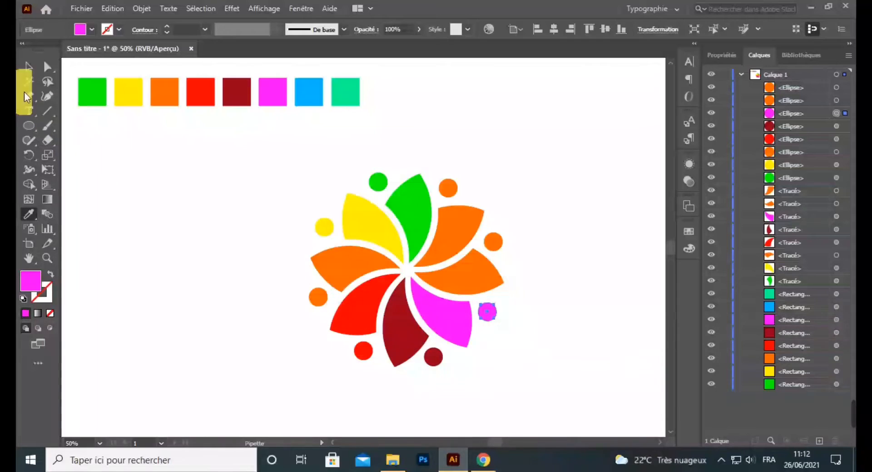
# - Recolour the right petal with the blue square's colour, and match the small circle just above its tip
pyautogui.click(28, 68)
pyautogui.click(476, 263)
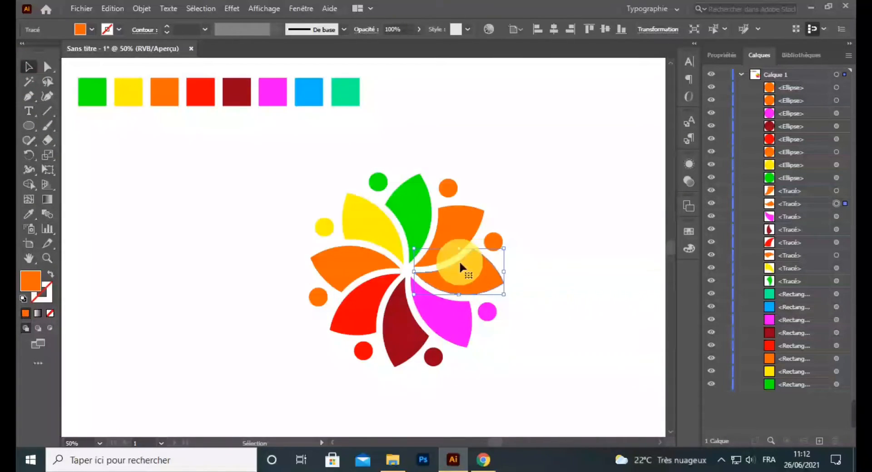
pyautogui.click(29, 214)
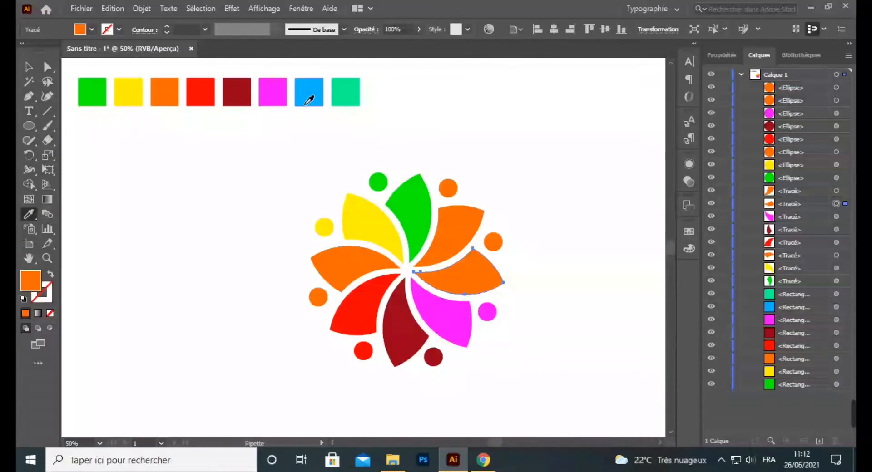
pyautogui.click(28, 66)
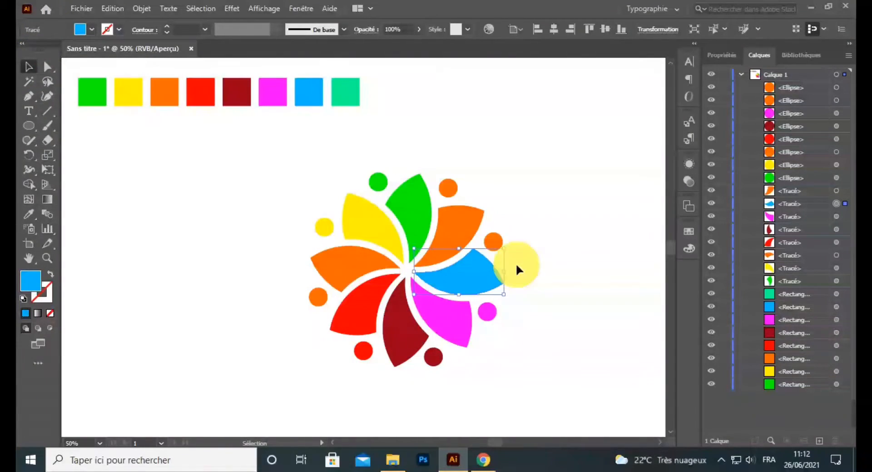
pyautogui.click(493, 243)
pyautogui.click(28, 214)
pyautogui.click(497, 282)
# - Recolour the upper-right petal with the turquoise square's colour, match the small circle above it, and deselect everything
pyautogui.click(28, 67)
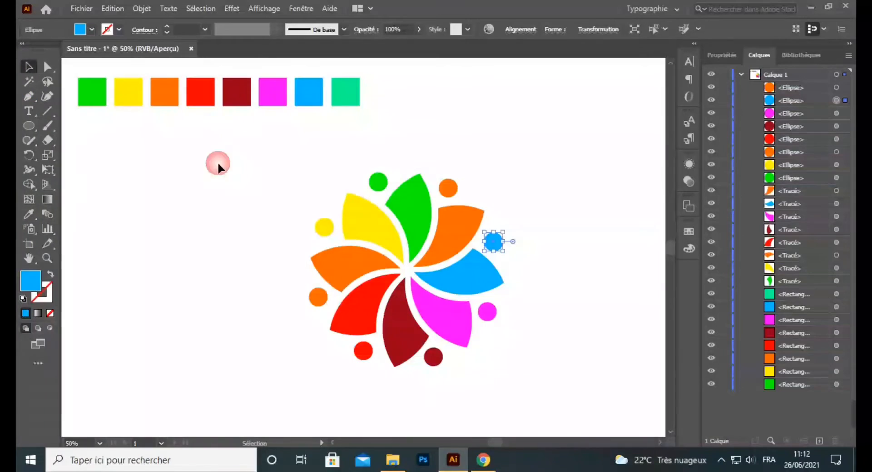
pyautogui.click(444, 226)
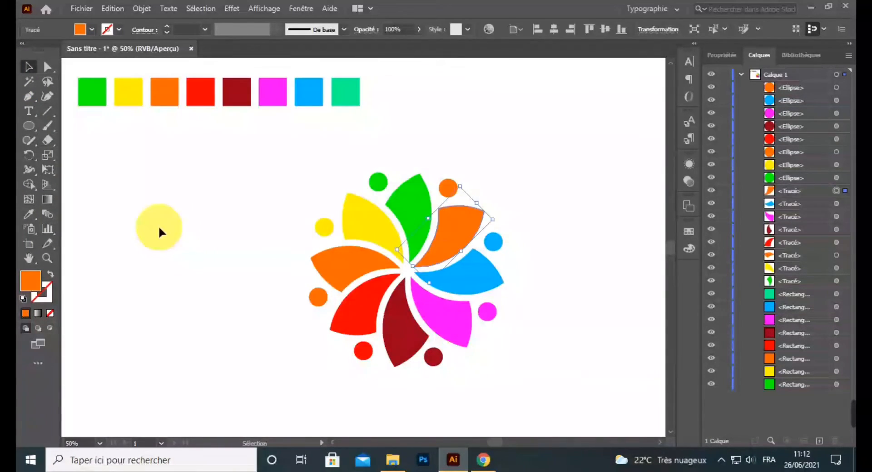
pyautogui.click(29, 214)
pyautogui.click(346, 100)
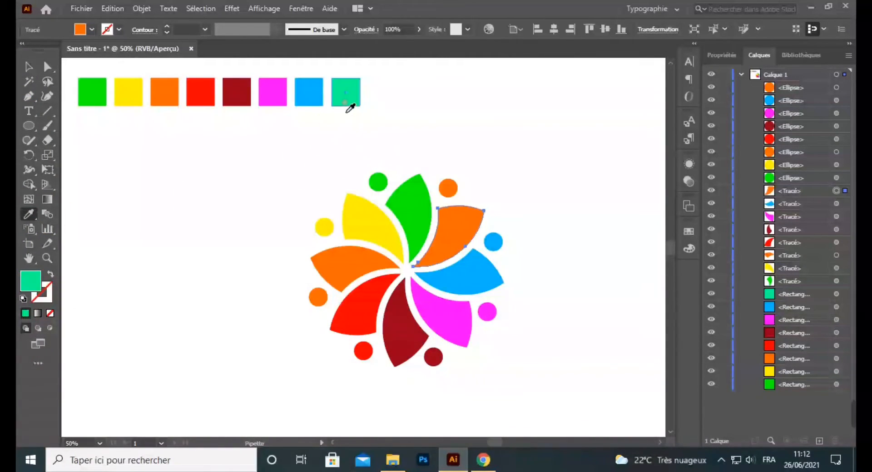
pyautogui.click(29, 67)
pyautogui.click(448, 188)
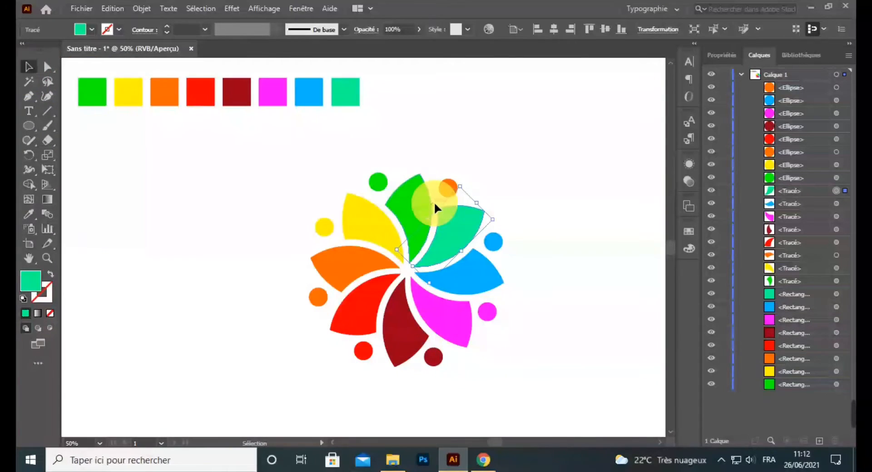
pyautogui.click(27, 214)
pyautogui.click(460, 211)
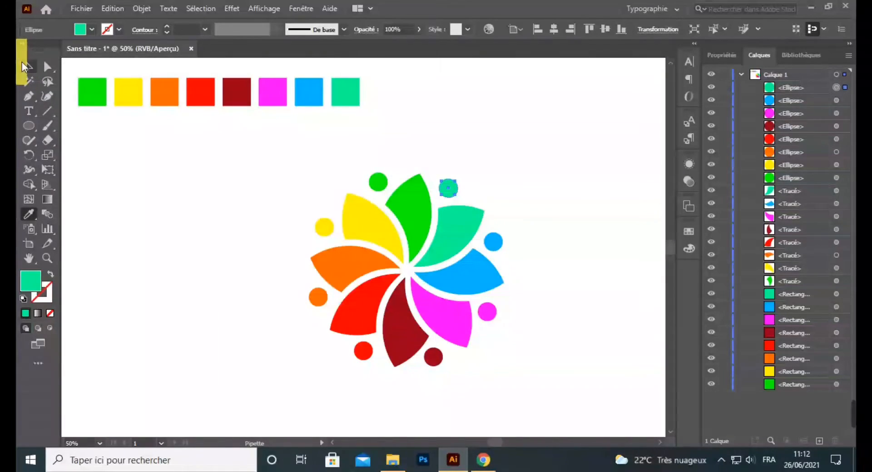
pyautogui.click(24, 67)
pyautogui.click(208, 216)
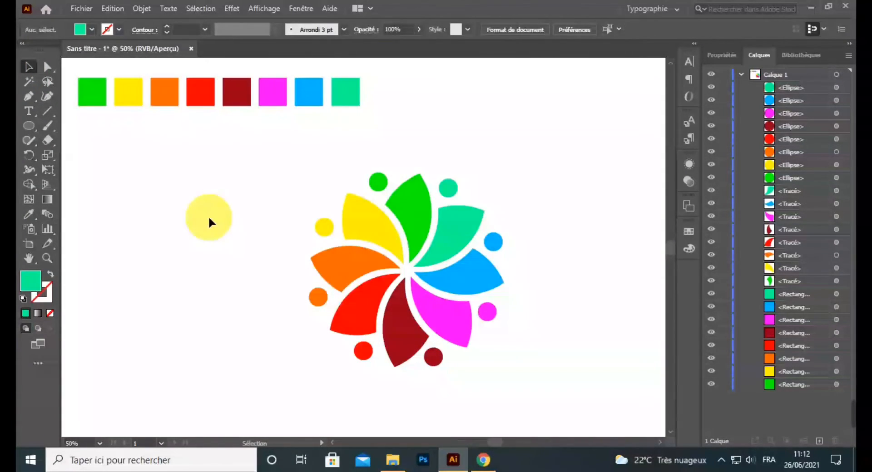
# - Group all eight petals and their small circles into one object, leaving out the colour squares
pyautogui.hotkey('ctrl', '-')
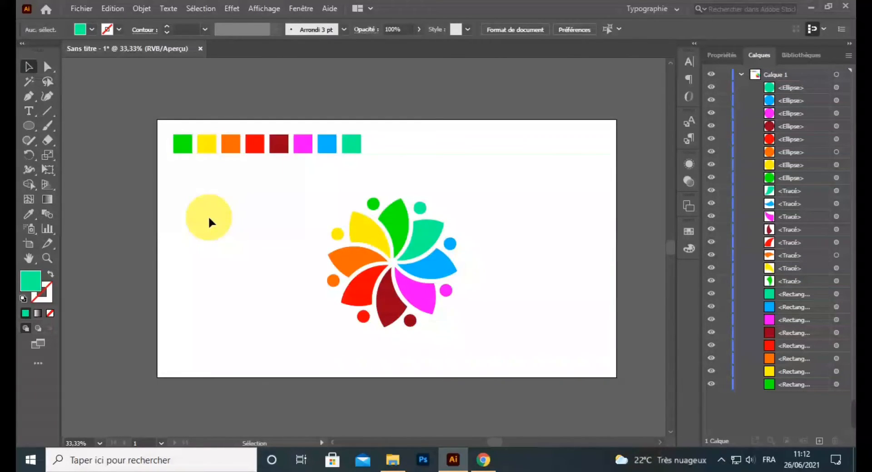
pyautogui.moveTo(516, 187); pyautogui.dragTo(298, 343)
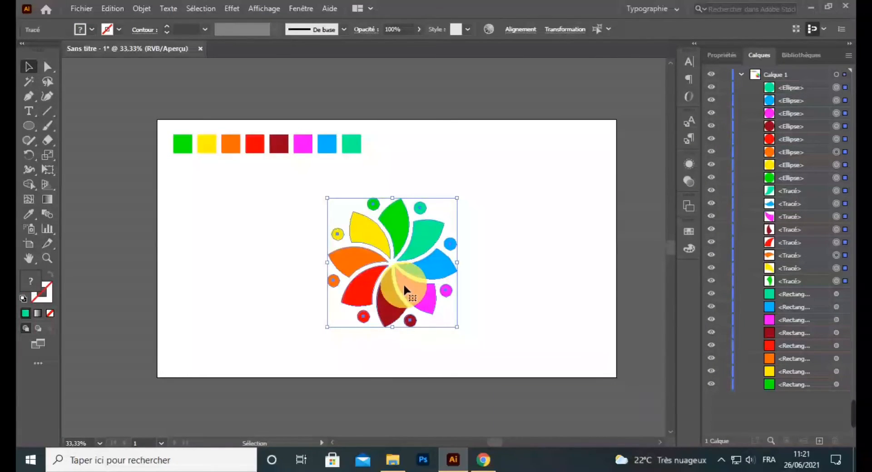
pyautogui.hotkey('ctrl', 'g')
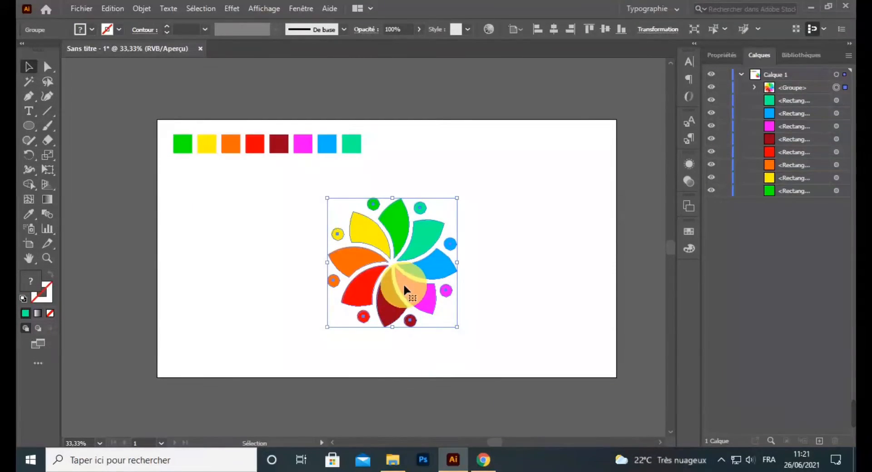
# - Scale the flower group down slightly and move it a little higher on the artboard
pyautogui.moveTo(460, 331)
pyautogui.mouseDown()
pyautogui.moveTo(481, 350)
pyautogui.moveTo(453, 330)
pyautogui.mouseUp()
pyautogui.moveTo(420, 255); pyautogui.dragTo(420, 240)
pyautogui.click(482, 317)
pyautogui.hotkey('ctrl', '-')
pyautogui.hotkey('ctrl', '-')
pyautogui.hotkey('ctrl', '+')
pyautogui.hotkey('ctrl', '+')
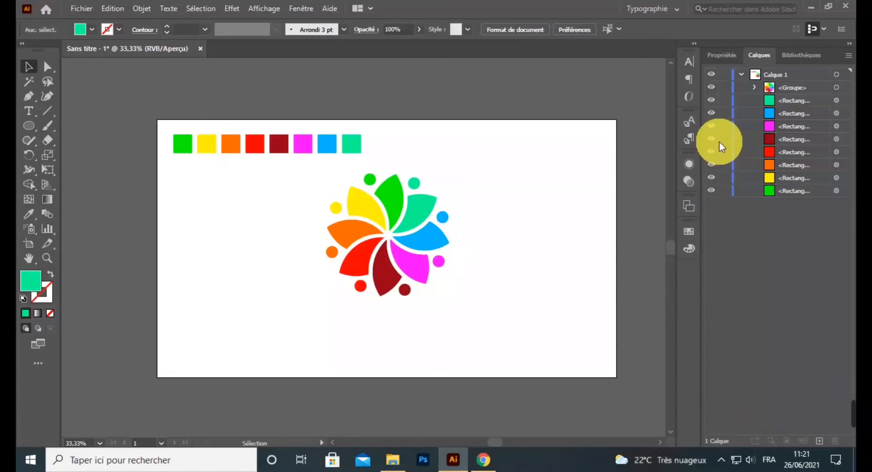
# - Hide the eight colour squares and shift the flower group about 20 px left and 9 px up
pyautogui.moveTo(711, 100); pyautogui.dragTo(717, 188)
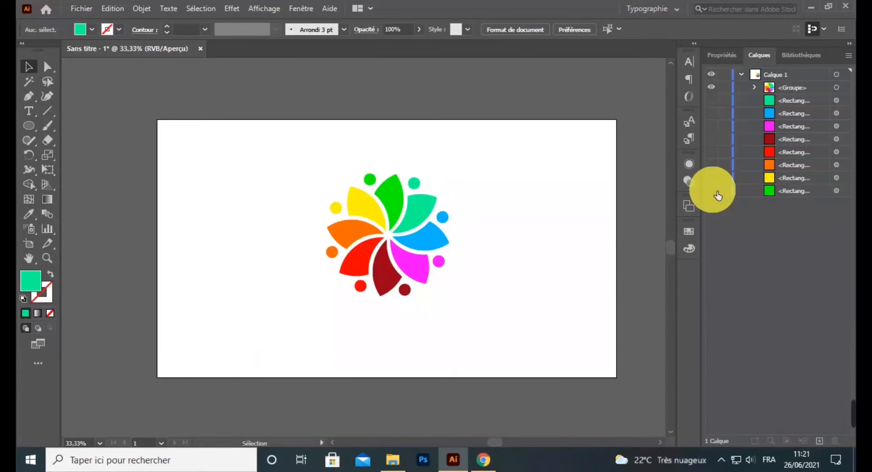
pyautogui.moveTo(373, 237); pyautogui.dragTo(318, 284)
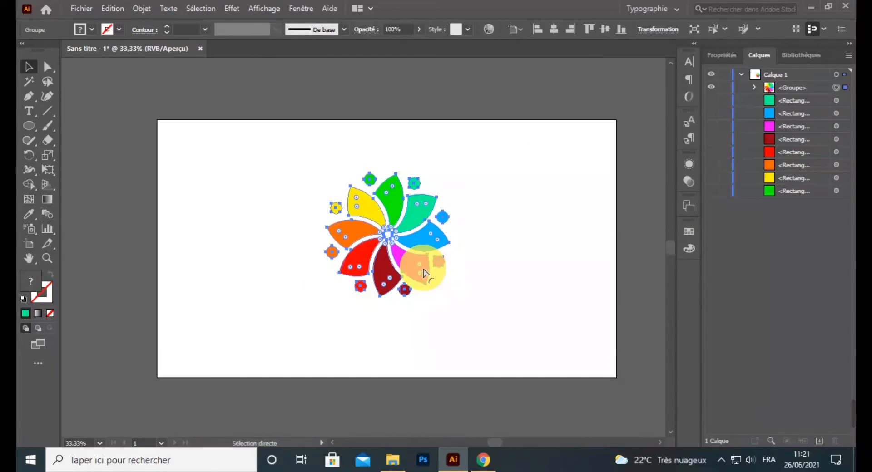
pyautogui.moveTo(411, 262); pyautogui.dragTo(406, 258)
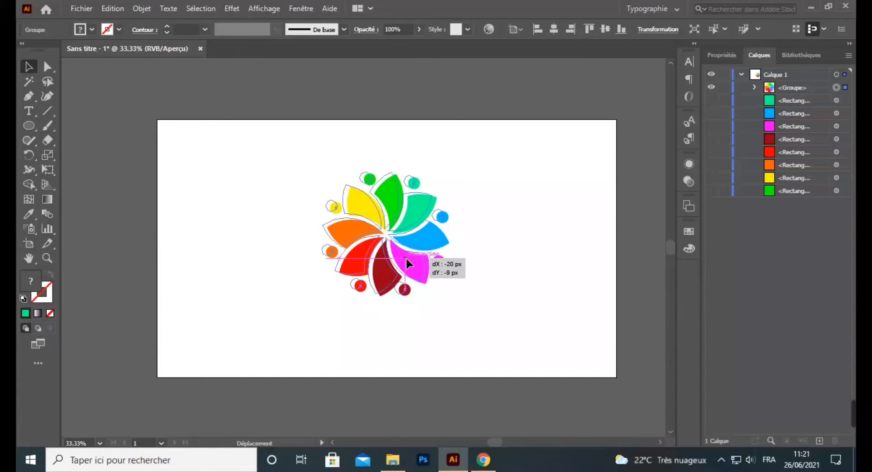
pyautogui.press('v')
pyautogui.click(448, 313)
pyautogui.hotkey('ctrl', '-')
pyautogui.hotkey('ctrl', '-')
pyautogui.hotkey('ctrl', '+')
pyautogui.hotkey('ctrl', '+')
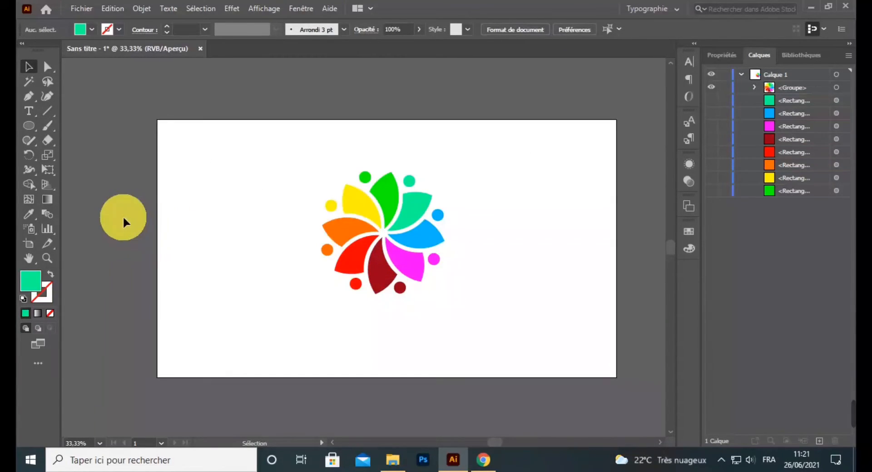
# - Draw a 1920 by 1080 px rectangle covering the artboard and place it beneath all other objects as a background
pyautogui.moveTo(25, 123); pyautogui.dragTo(55, 125)
pyautogui.moveTo(162, 123); pyautogui.dragTo(617, 377)
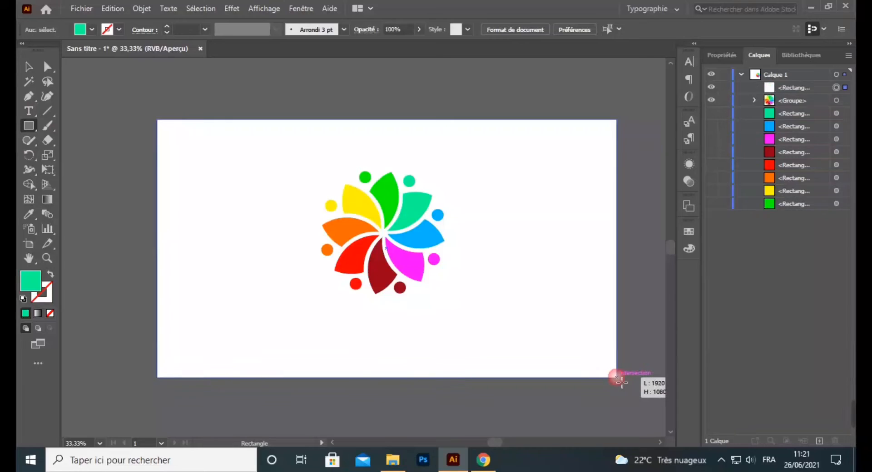
pyautogui.click(789, 90)
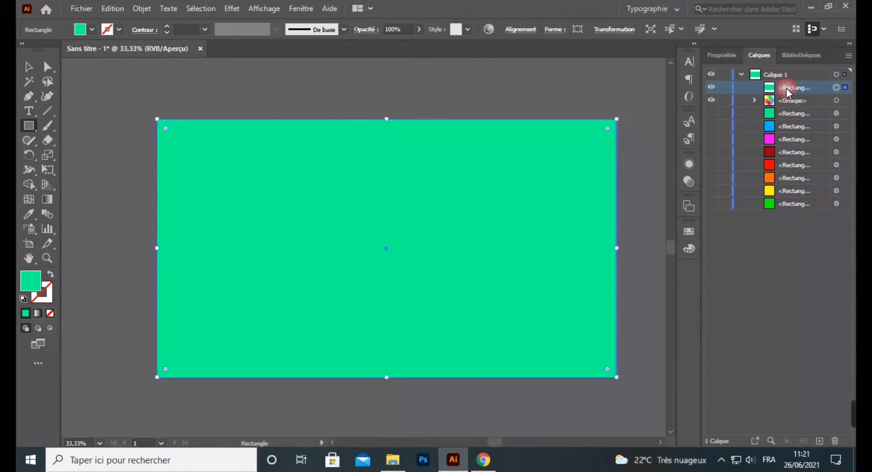
pyautogui.moveTo(789, 93); pyautogui.dragTo(782, 214)
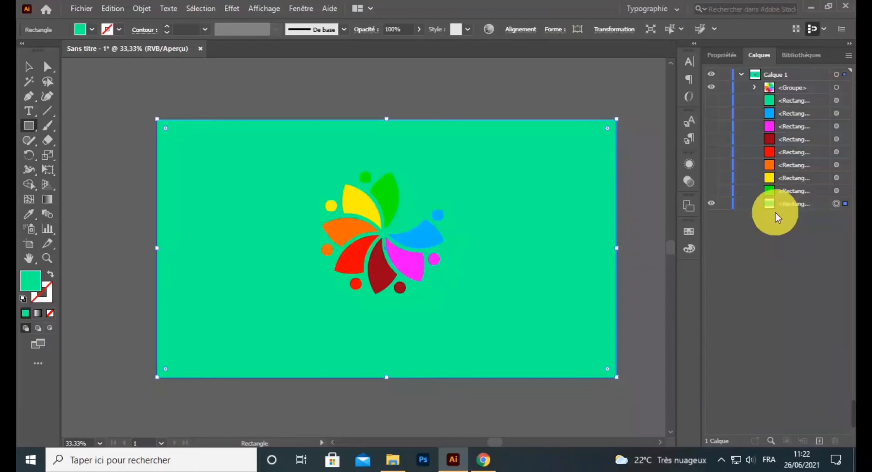
# - Change the background rectangle's fill to a very dark purple
pyautogui.doubleClick(31, 281)
pyautogui.moveTo(609, 200)
pyautogui.mouseDown()
pyautogui.moveTo(613, 148)
pyautogui.moveTo(587, 198)
pyautogui.moveTo(590, 235)
pyautogui.mouseUp()
pyautogui.click(724, 117)
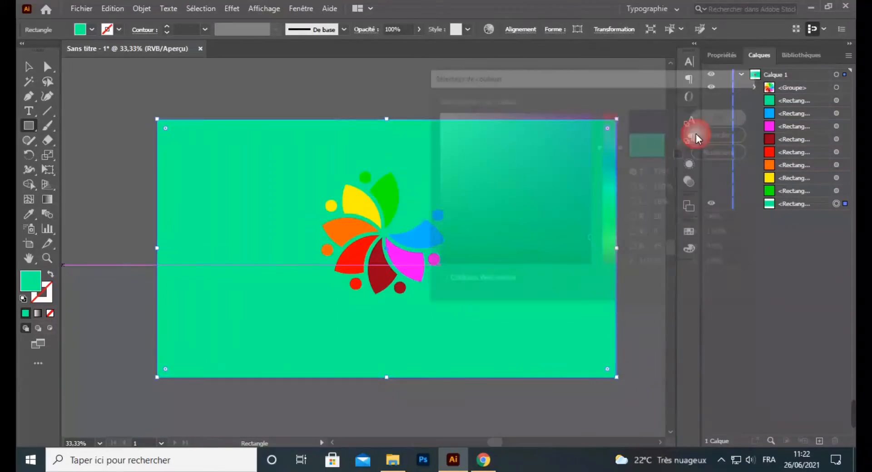
pyautogui.click(30, 66)
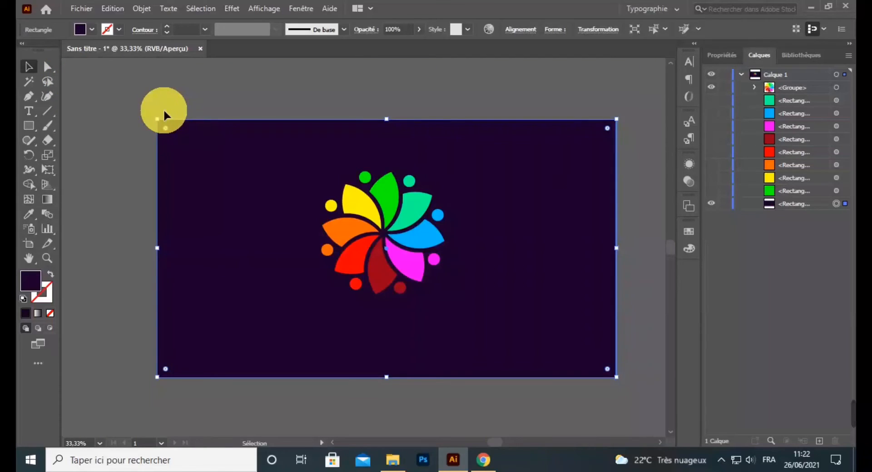
# - Put the background rectangle in its own group, and select the flower group
pyautogui.hotkey('ctrl', 'g')
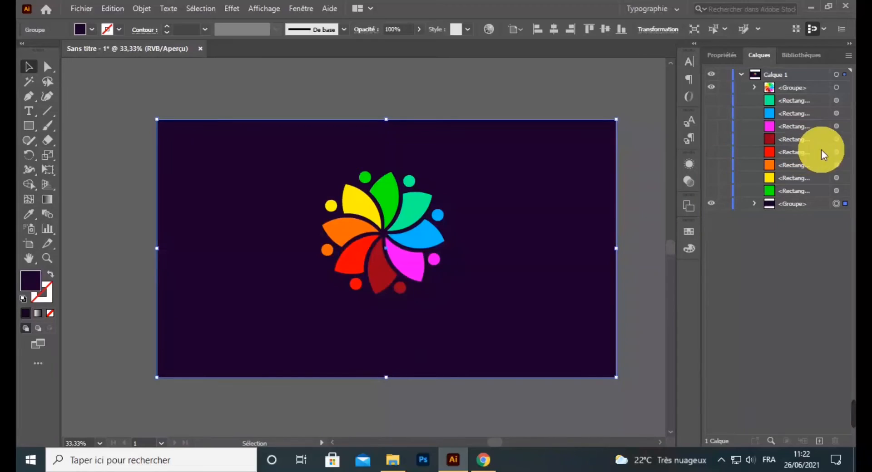
pyautogui.click(845, 88)
pyautogui.click(845, 88)
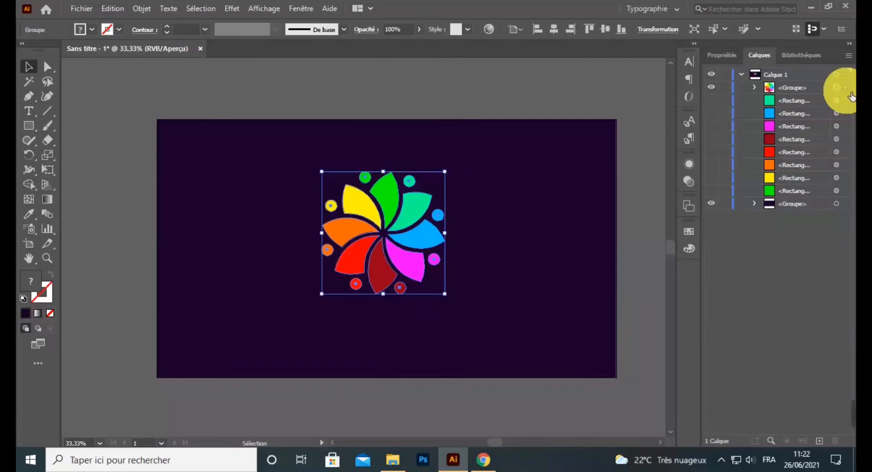
# - Add a point text reading "drawing workshop" beneath the flower and select all of its characters
pyautogui.click(496, 102)
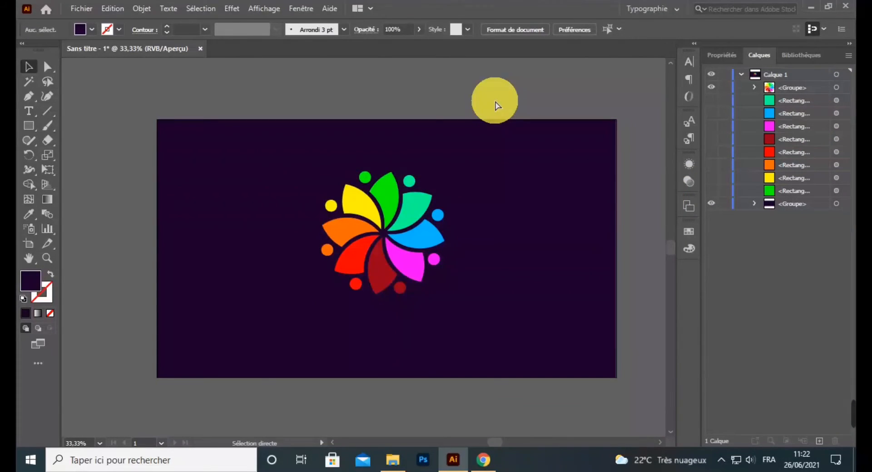
pyautogui.hotkey('ctrl', '-')
pyautogui.hotkey('ctrl', '+')
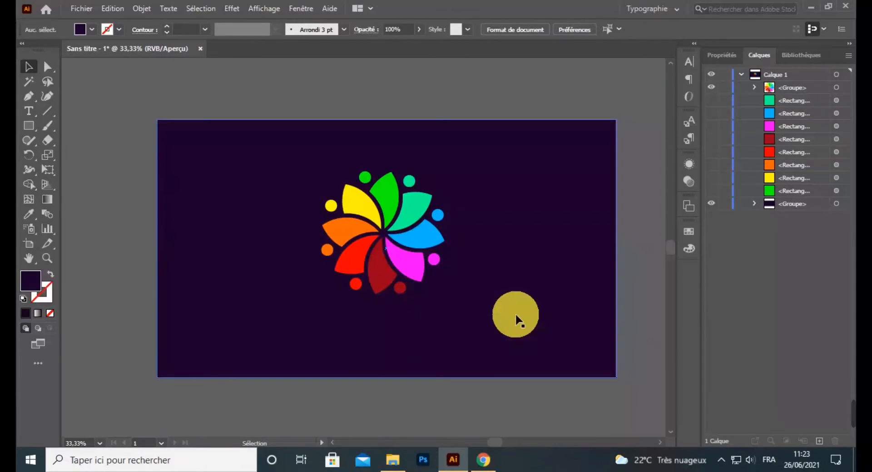
pyautogui.click(28, 112)
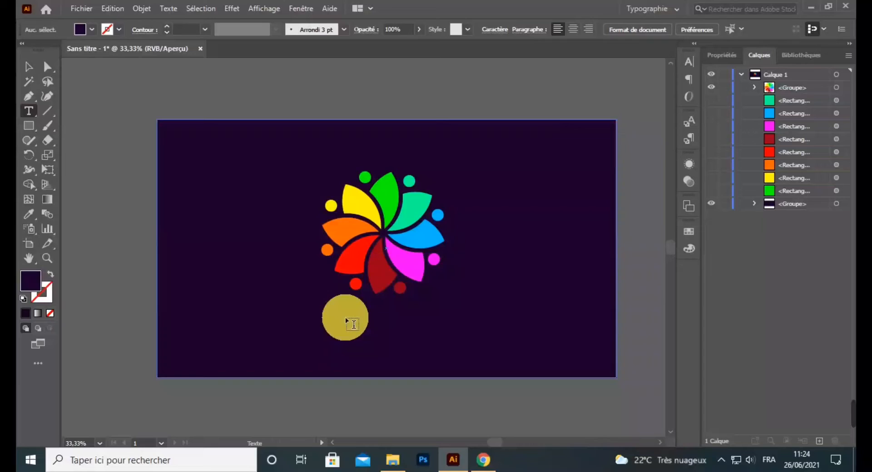
pyautogui.click(355, 323)
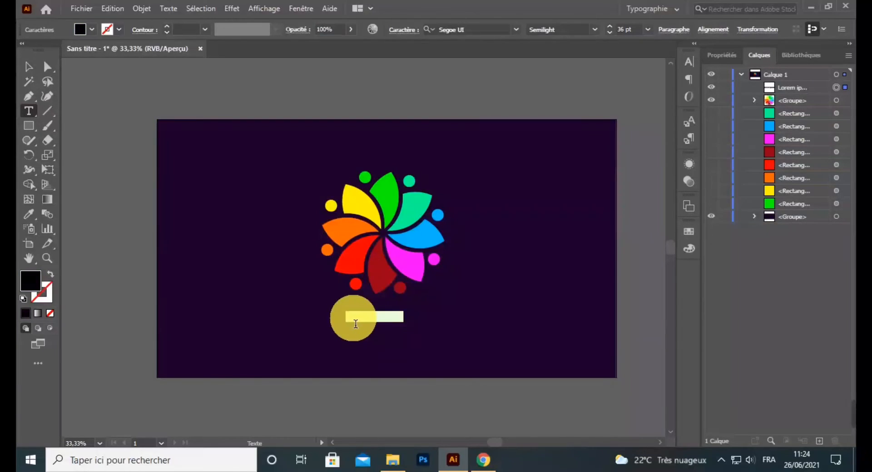
pyautogui.rightClick(355, 320)
pyautogui.click(355, 323)
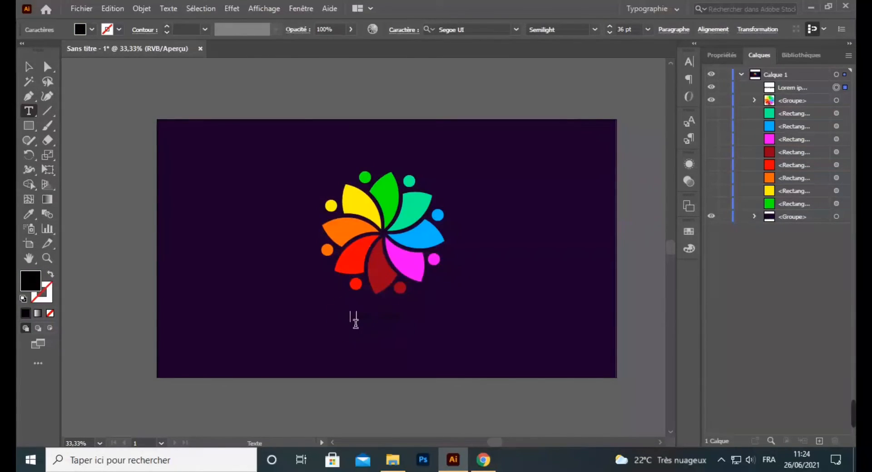
pyautogui.doubleClick(355, 324)
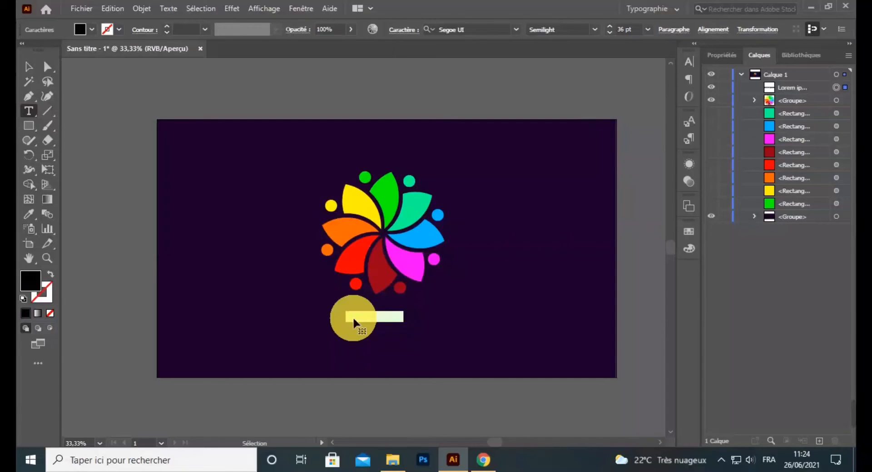
pyautogui.hotkey('ctrl', 'v')
pyautogui.hotkey('ctrl', 'a')
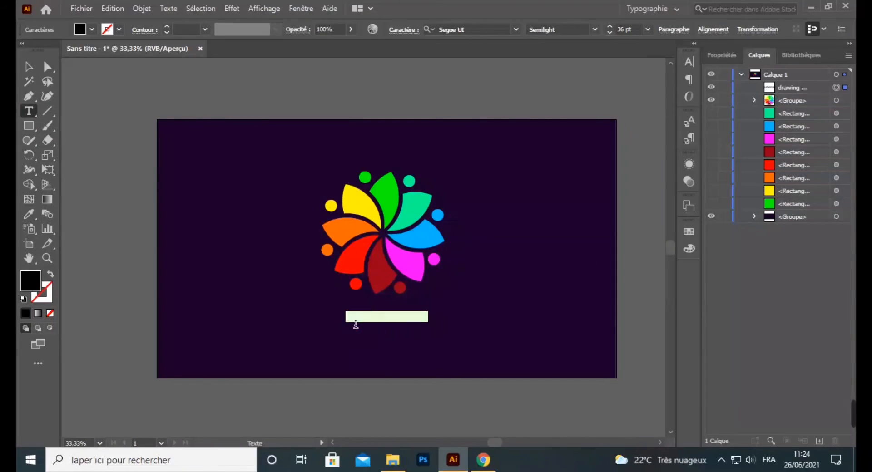
# - Set the fill of the "drawing workshop" text to white and finish editing it
pyautogui.click(91, 30)
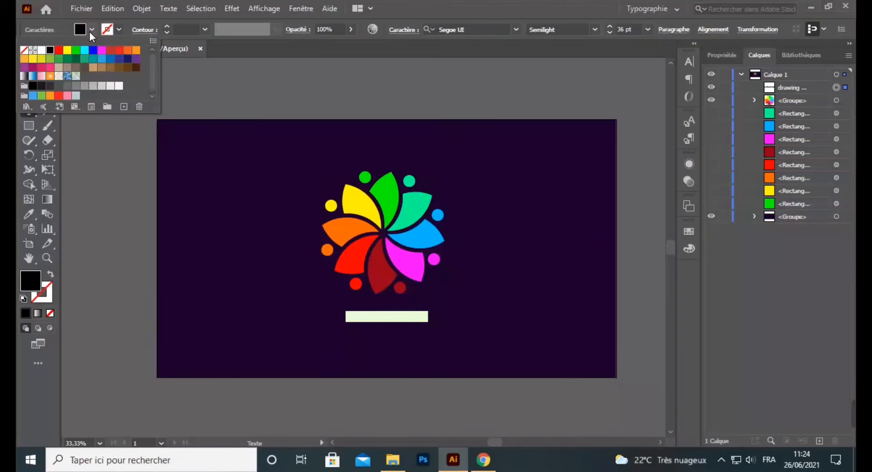
pyautogui.click(50, 54)
pyautogui.click(397, 322)
pyautogui.click(389, 317)
pyautogui.click(387, 330)
pyautogui.click(31, 68)
# - Move the "drawing workshop" text slightly left and up so it sits centred beneath the flower
pyautogui.click(409, 319)
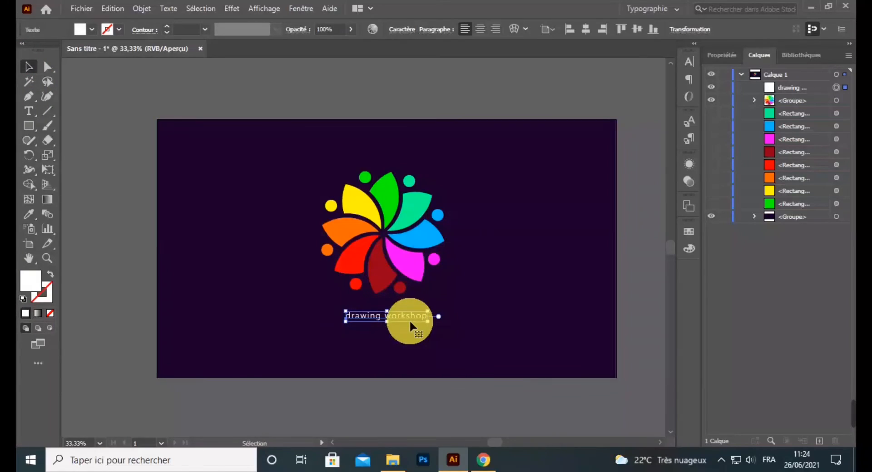
pyautogui.moveTo(411, 320); pyautogui.dragTo(410, 315)
pyautogui.click(415, 351)
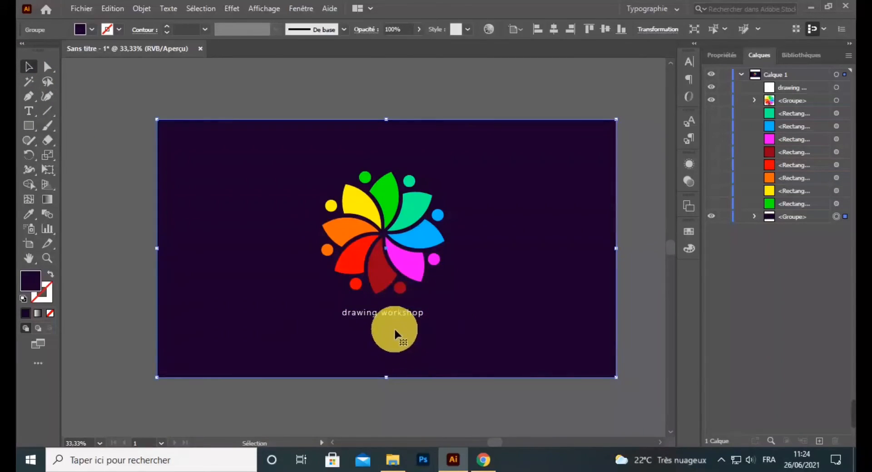
# - Increase the tracking of all characters in the "drawing workshop" text
pyautogui.click(388, 318)
pyautogui.doubleClick(390, 317)
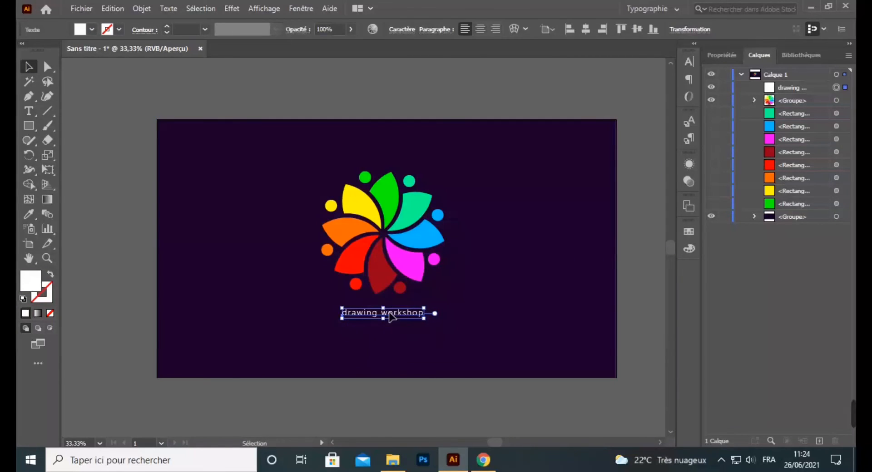
pyautogui.tripleClick(390, 314)
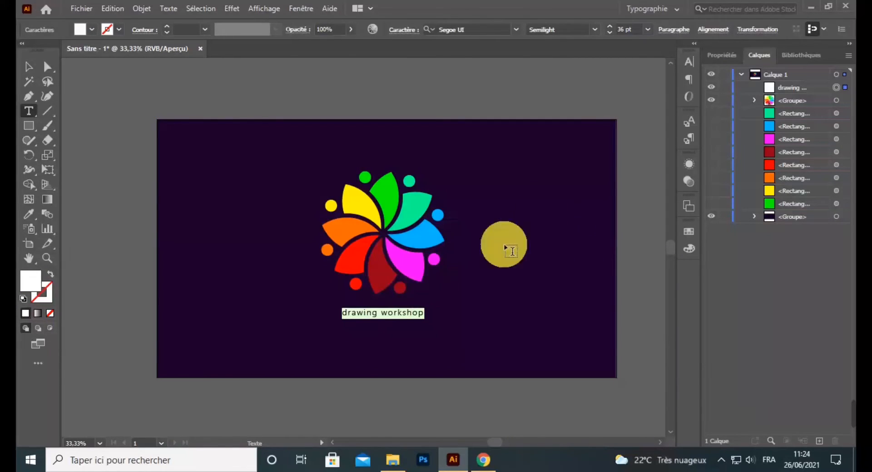
pyautogui.click(688, 63)
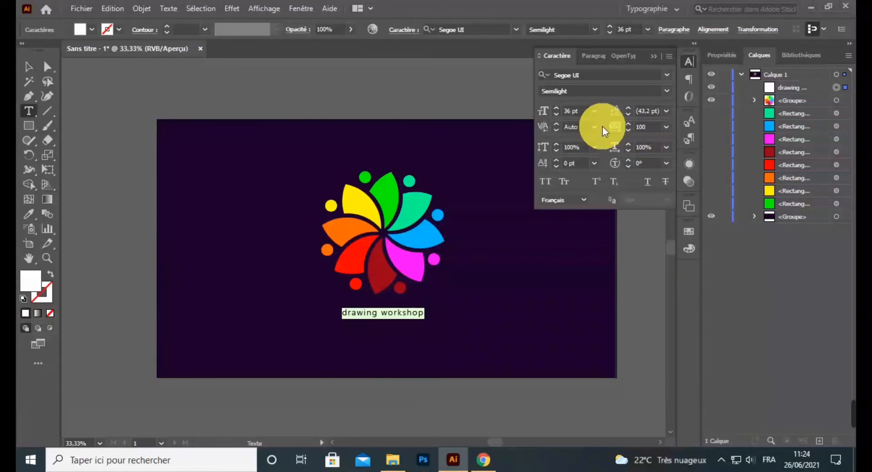
pyautogui.moveTo(667, 128)
pyautogui.mouseDown()
pyautogui.moveTo(695, 325)
pyautogui.moveTo(689, 309)
pyautogui.moveTo(686, 316)
pyautogui.mouseUp()
pyautogui.click(656, 56)
# - Shift the widely spaced text left to centre it under the flower again, and deselect it
pyautogui.click(29, 67)
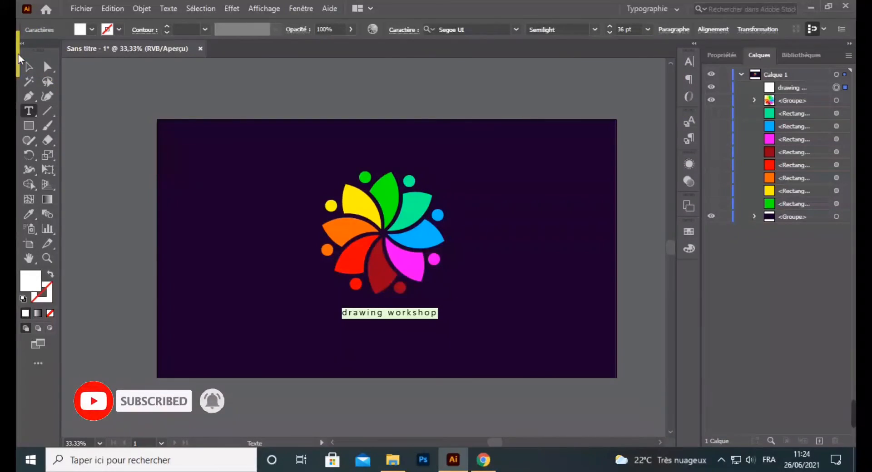
pyautogui.press('a')
pyautogui.moveTo(418, 318); pyautogui.dragTo(414, 318)
pyautogui.click(432, 363)
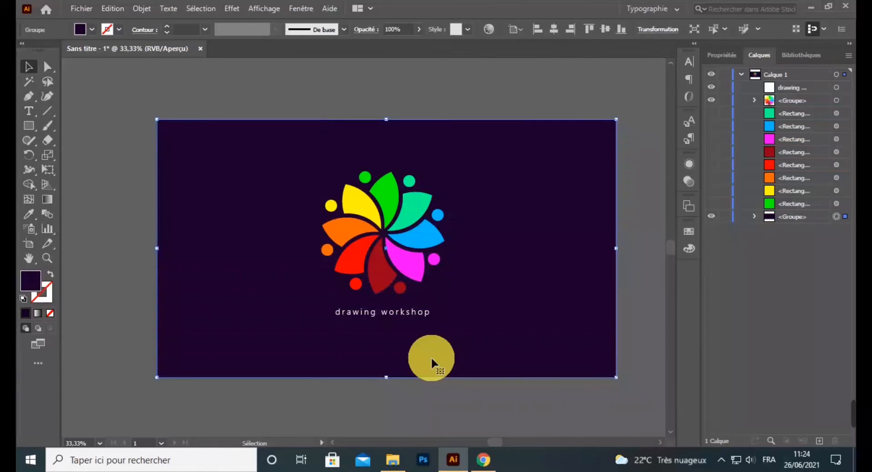
# - Nudge the "drawing workshop" text very slightly left to fine-tune its alignment with the flower
pyautogui.hotkey('ctrl', '-')
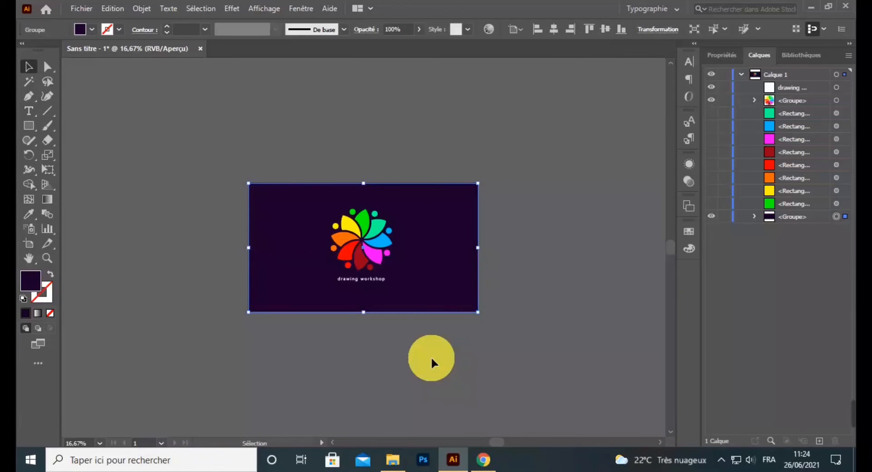
pyautogui.hotkey('ctrl', '+')
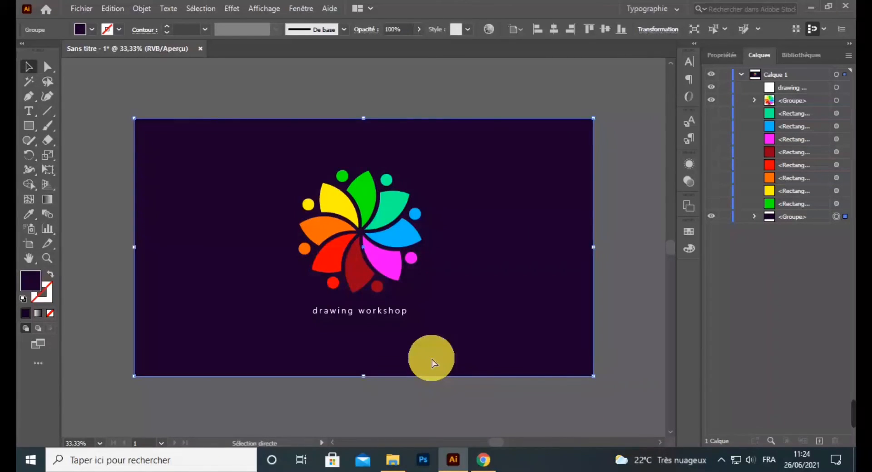
pyautogui.hotkey('ctrl', '+')
pyautogui.moveTo(410, 347); pyautogui.dragTo(409, 342)
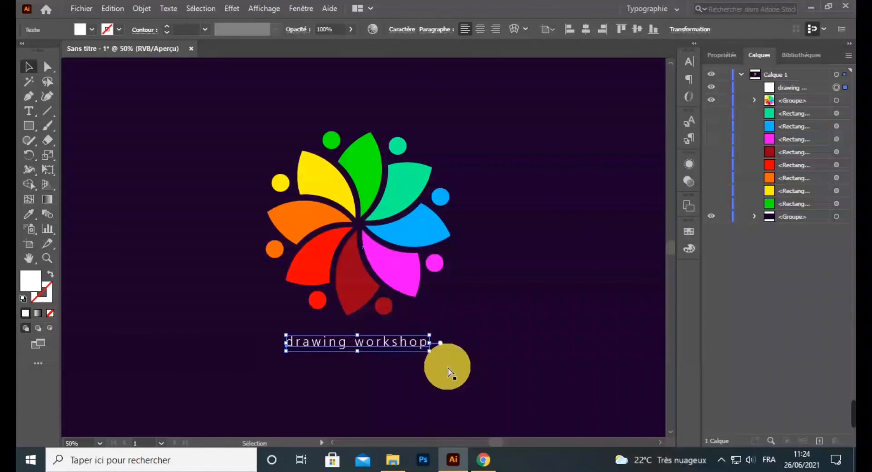
# - Examine the finished logo and its text against the background, both as a whole and close up
pyautogui.hotkey('ctrl', '-')
pyautogui.hotkey('ctrl', '-')
pyautogui.click(450, 247)
pyautogui.click(437, 366)
pyautogui.hotkey('ctrl', '-')
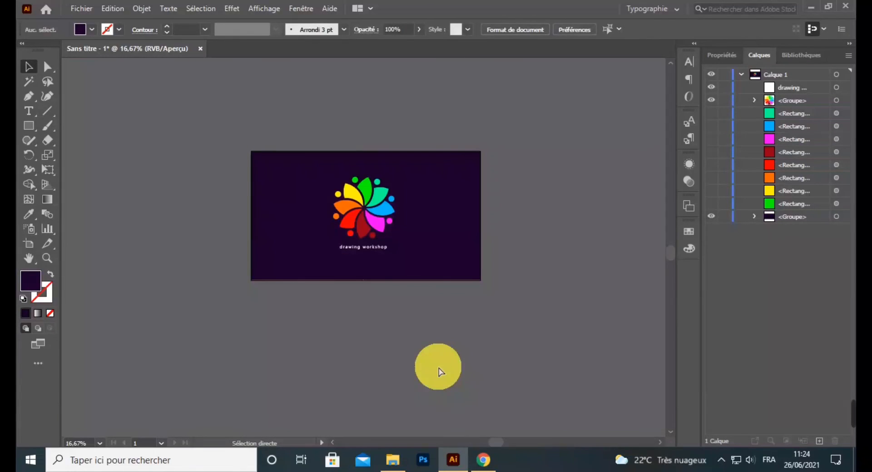
pyautogui.hotkey('ctrl', '+')
pyautogui.hotkey('ctrl', '+')
pyautogui.hotkey('ctrl', '+')
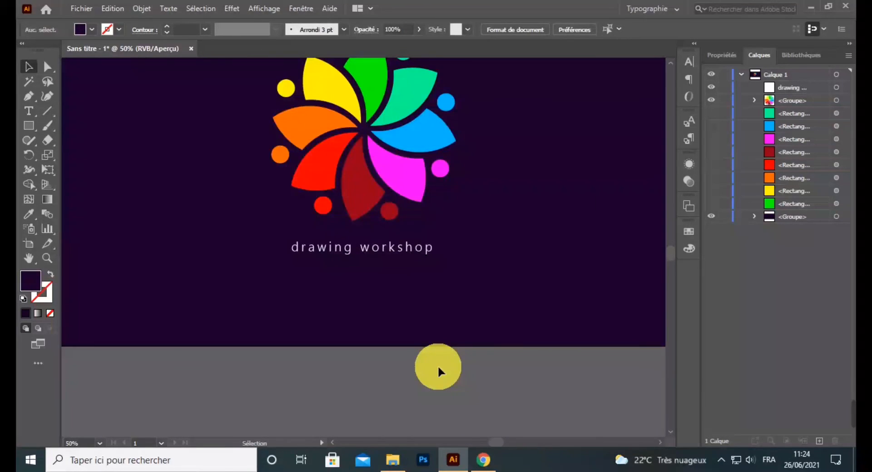
pyautogui.scroll(2, 438, 365)
pyautogui.scroll(3, 439, 369)
pyautogui.click(467, 417)
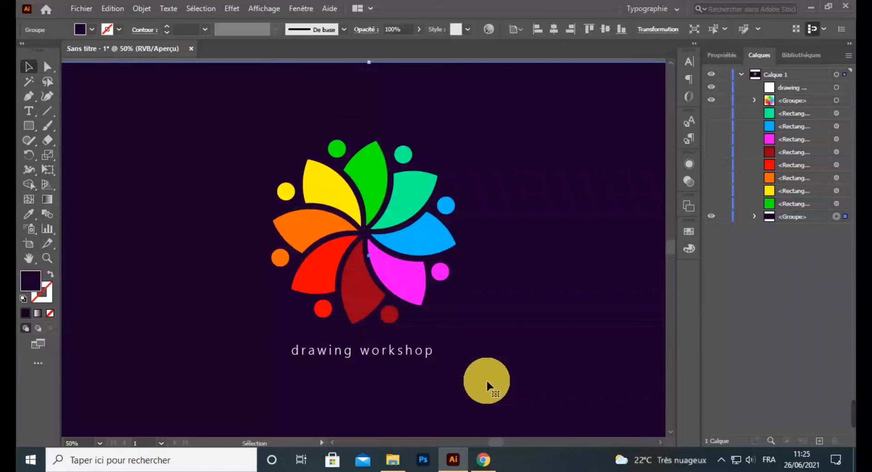
pyautogui.hotkey('ctrl', '-')
pyautogui.hotkey('ctrl', '-')
pyautogui.hotkey('ctrl', '-')
pyautogui.click(487, 379)
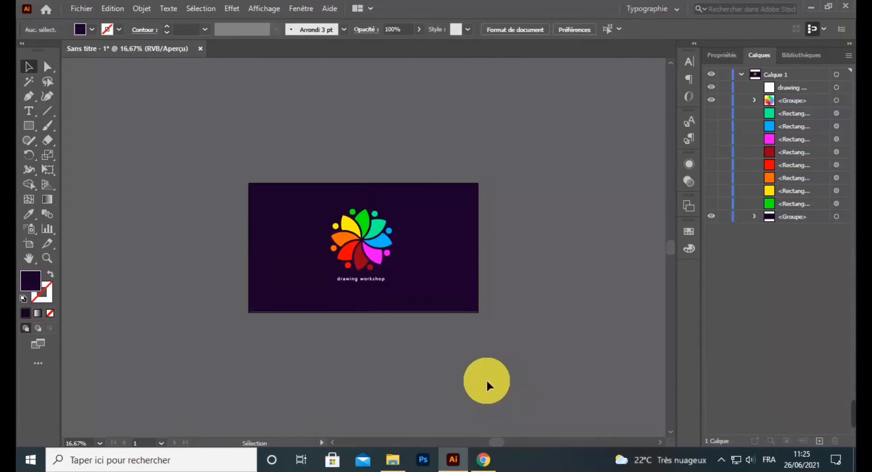
pyautogui.hotkey('ctrl', '+')
pyautogui.hotkey('ctrl', '+')
pyautogui.hotkey('ctrl', '+')
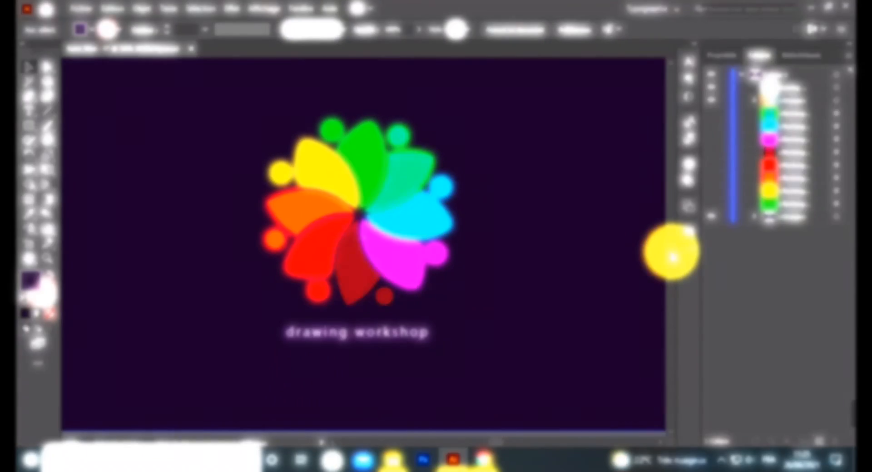